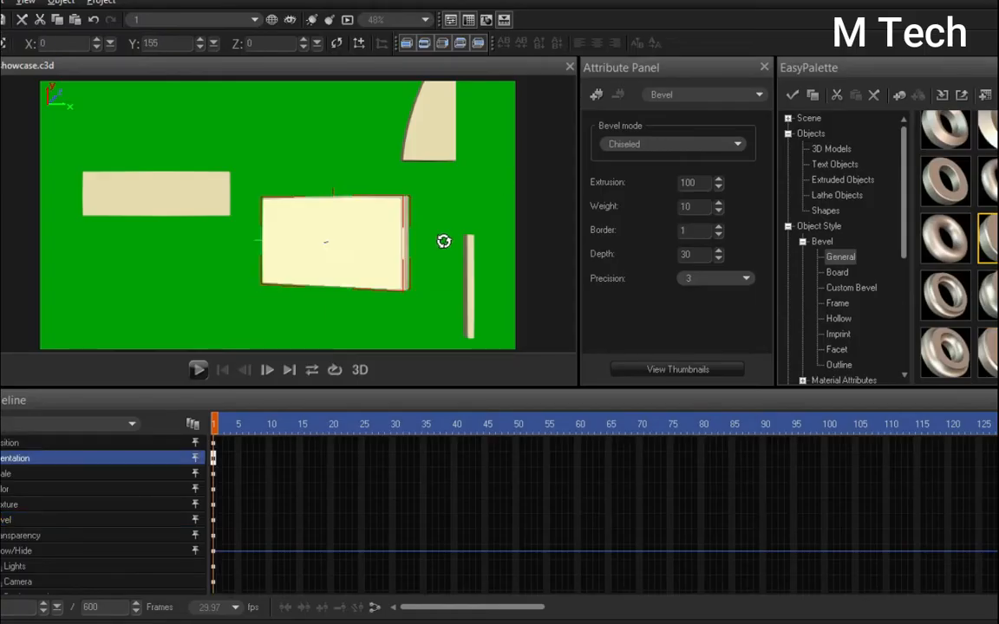
- Position the box at X 61, Y -37 with the curved piece directly above it
double_click(260, 43)
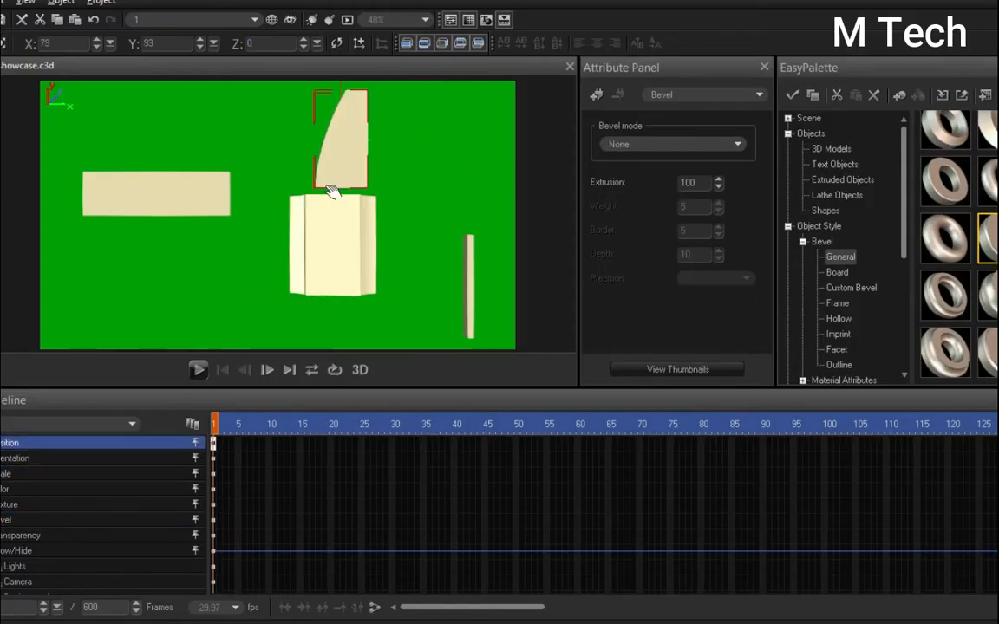
click(1, 45)
drag(278, 136, 243, 137)
click(0, 43)
- Apply a flat General bevel to the box and set its Y orientation to 0
scroll(992, 275, down, 3)
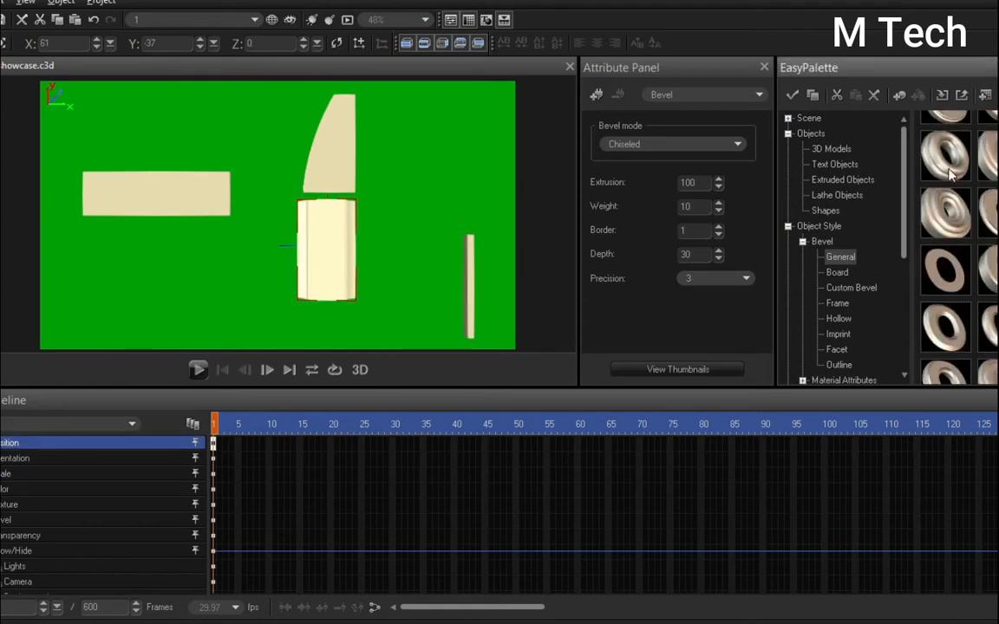
double_click(993, 276)
click(3, 43)
drag(264, 43, 227, 59)
click(1, 43)
drag(159, 43, 130, 46)
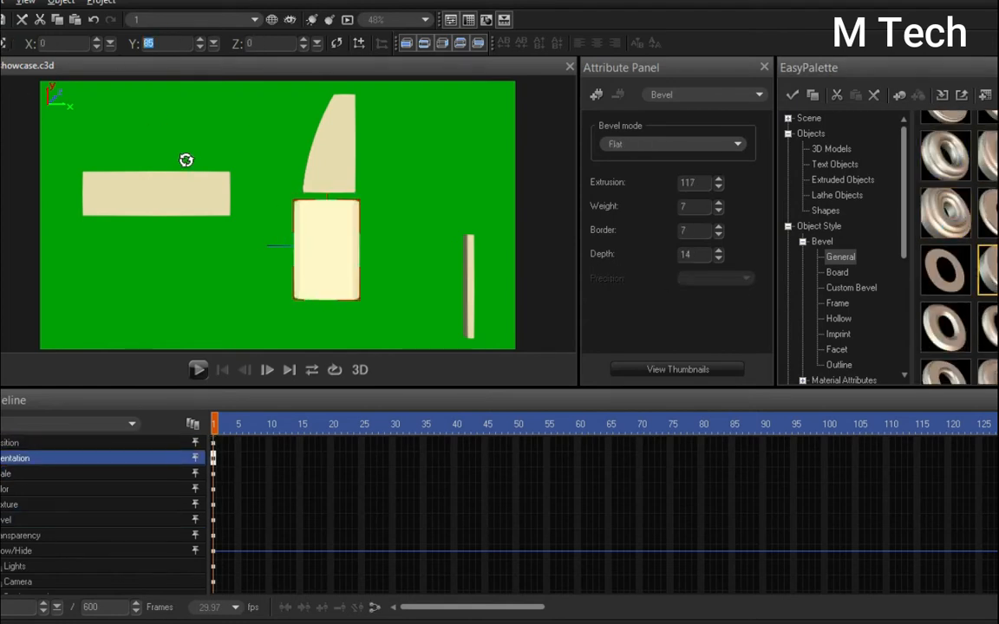
text(0)
- Try a Skin material and a blue patterned Ceramics material on the box
click(802, 242)
click(803, 272)
click(834, 319)
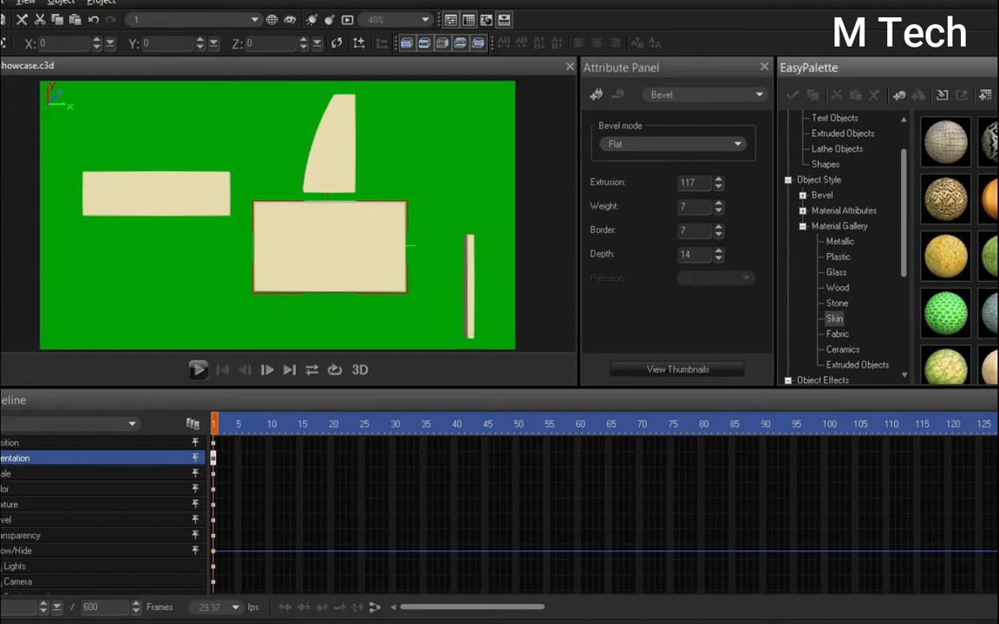
double_click(993, 142)
click(803, 227)
click(842, 349)
double_click(992, 200)
click(803, 226)
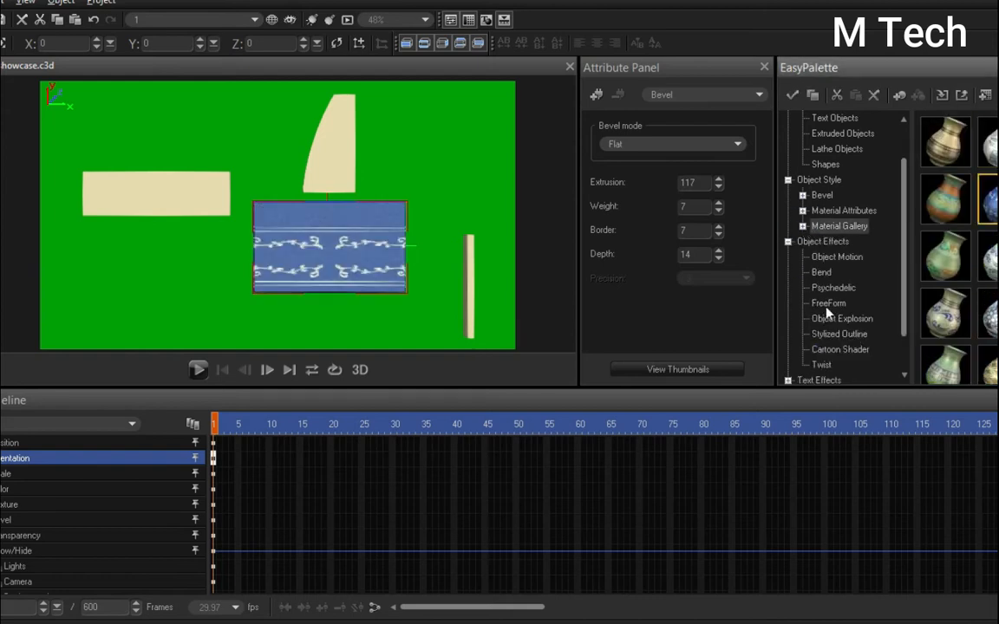
- Apply a Plastic material to the box and give it the dark grey colour preset
click(838, 257)
double_click(946, 312)
click(803, 211)
click(836, 226)
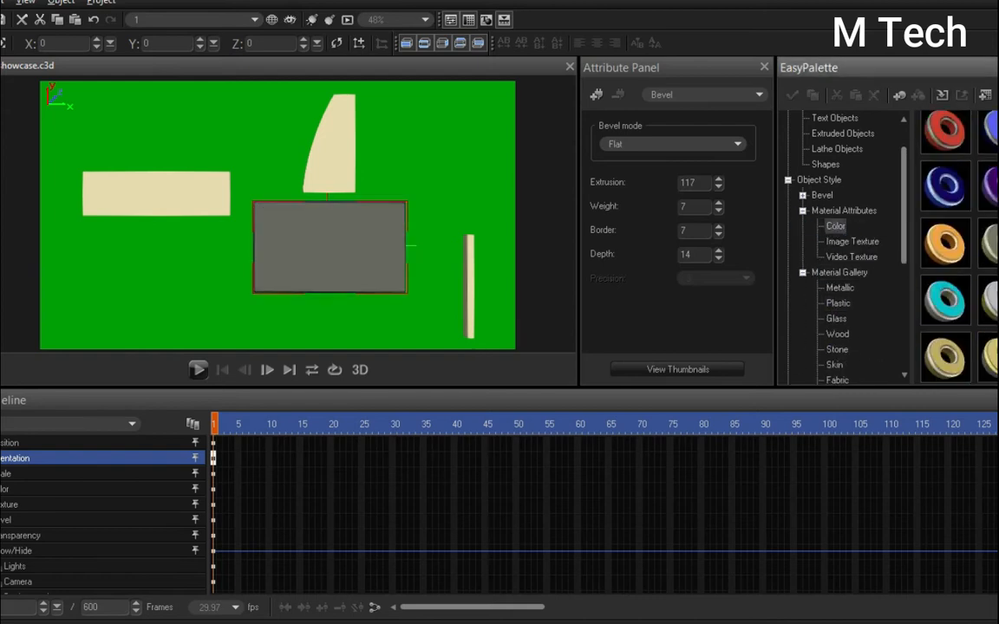
double_click(946, 199)
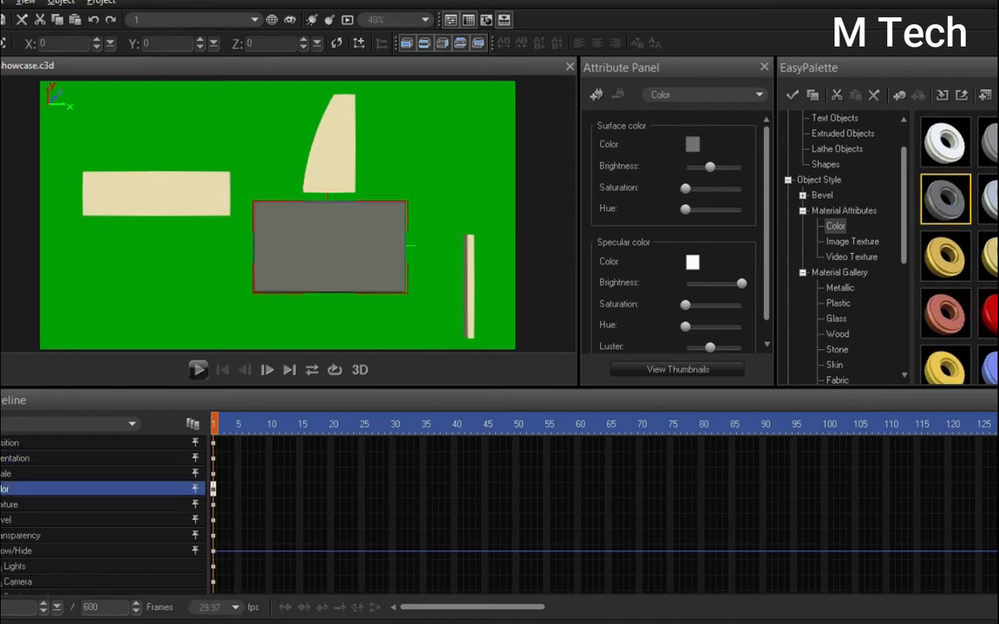
- Apply a Glass material to the curved piece, trying several tints
click(352, 167)
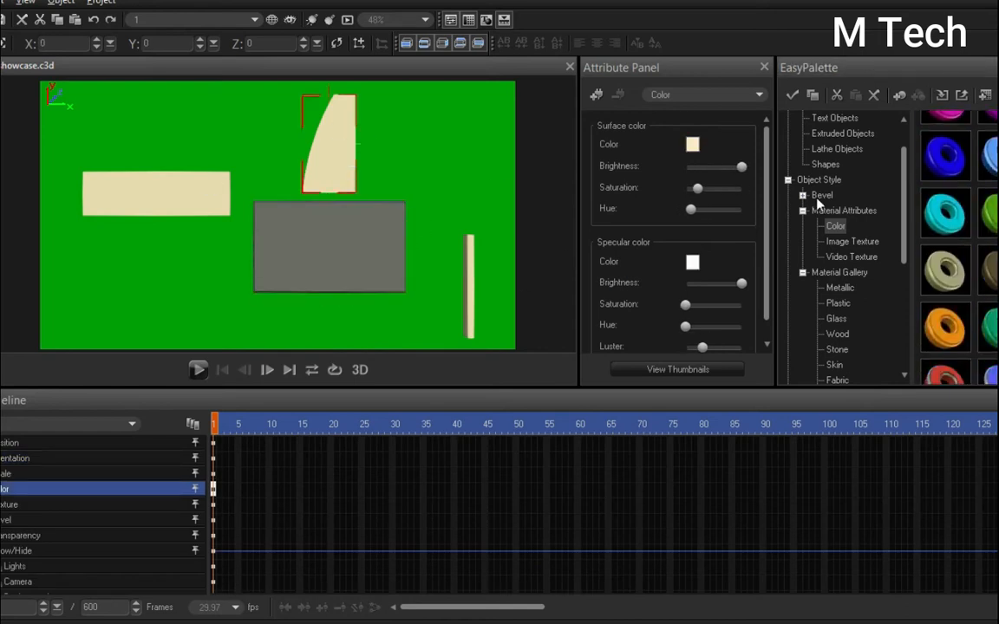
click(836, 318)
double_click(946, 254)
double_click(988, 314)
double_click(948, 140)
double_click(990, 256)
scroll(951, 287, down, 3)
double_click(951, 287)
- Set the curved glass piece's transparency to 47%
click(707, 94)
click(685, 139)
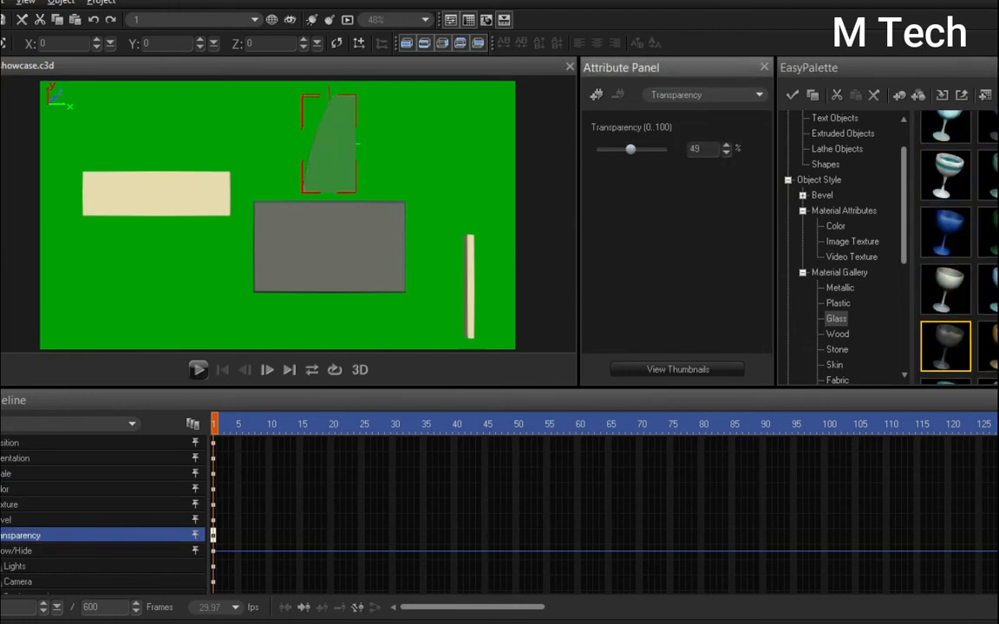
drag(635, 149, 628, 153)
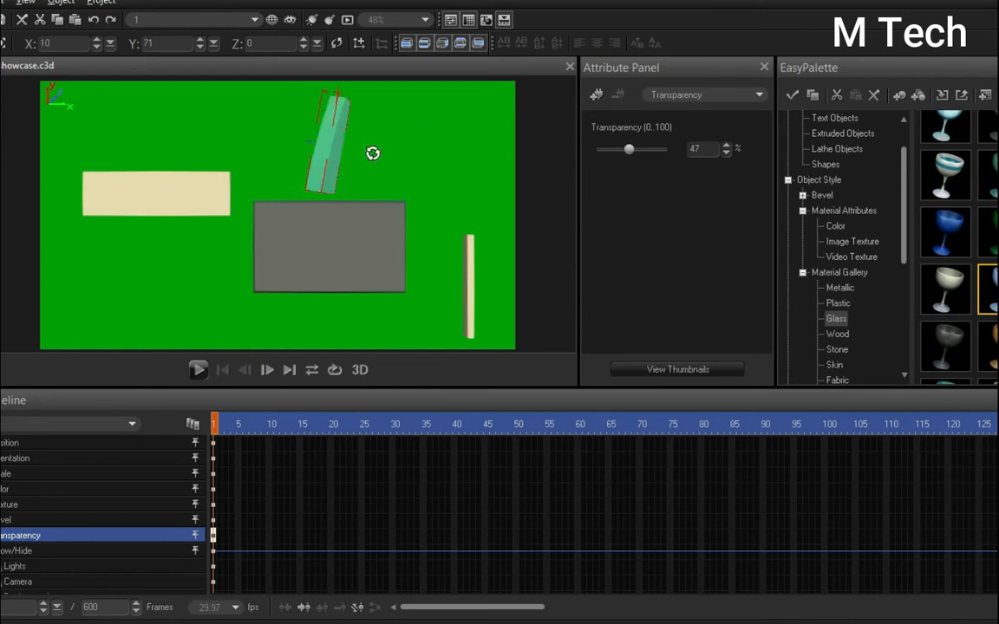
- Turn the glass piece into a thin side panel with Z scale 10 and Y orientation 90, and duplicate it above the box
click(5, 43)
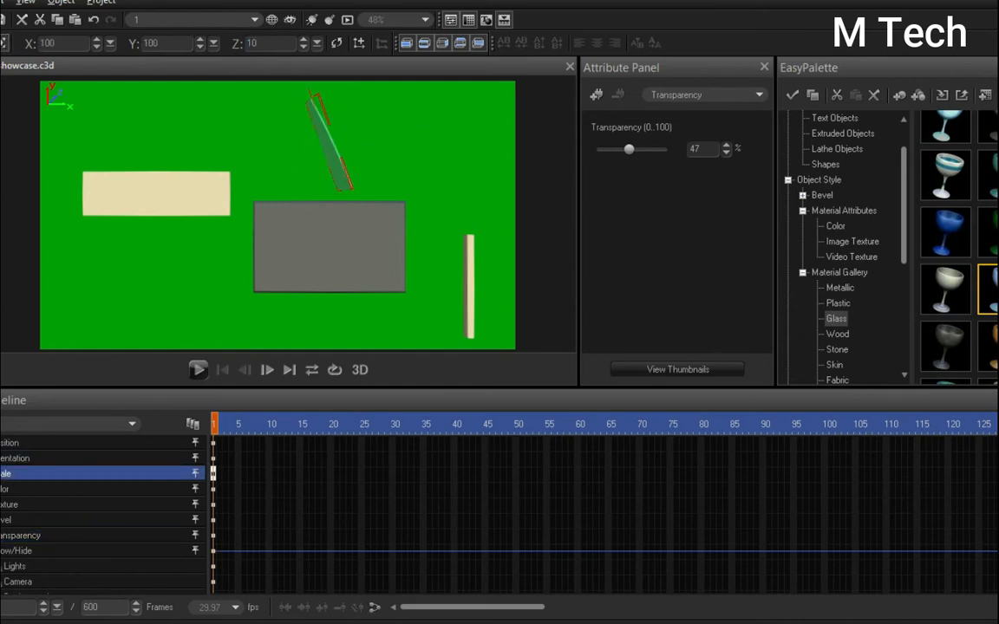
click(2, 43)
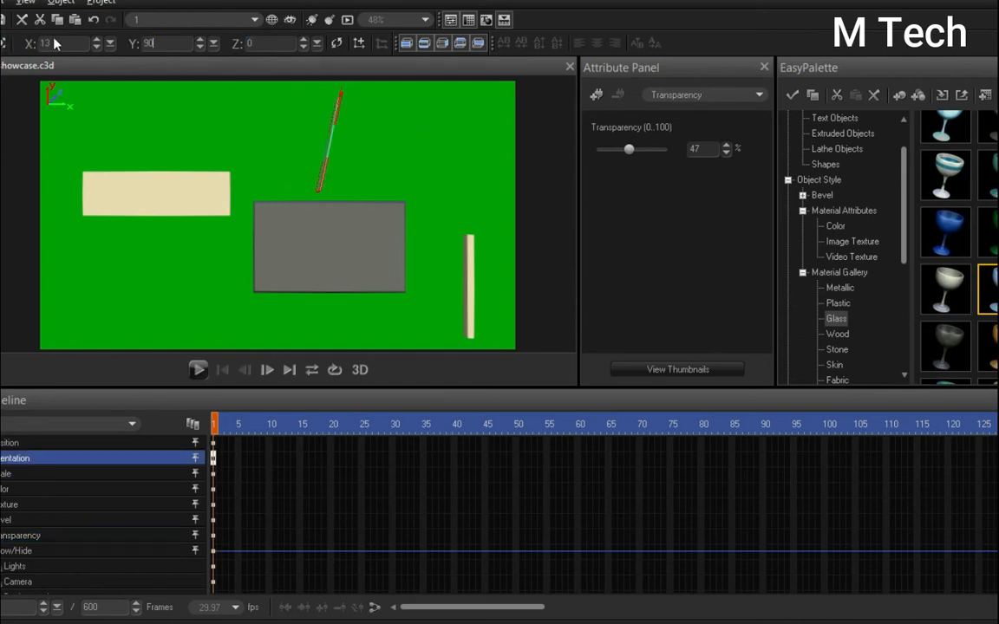
click(4, 43)
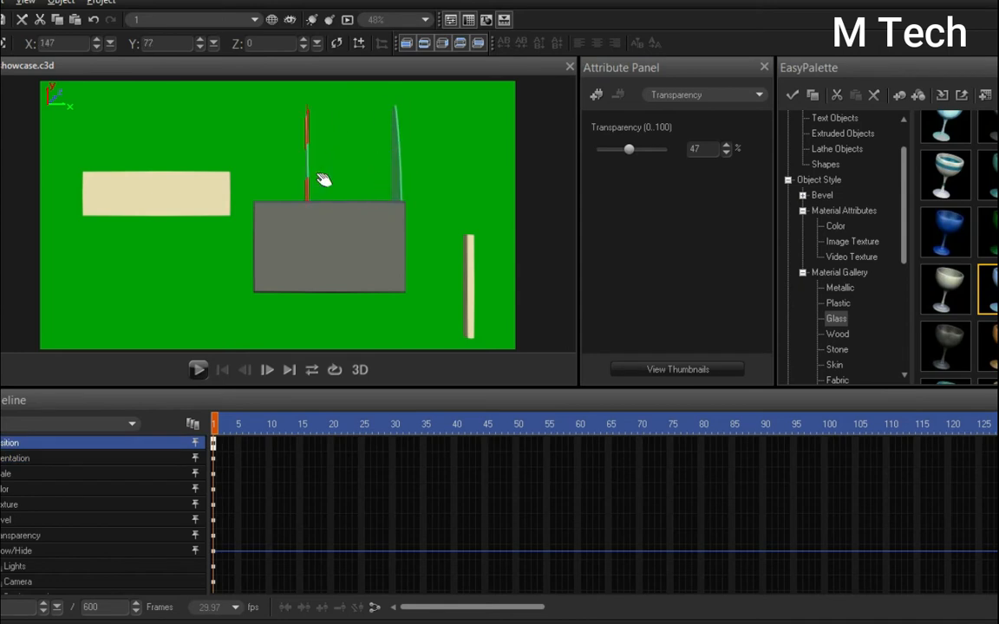
- Group the two glass side panels and align the group with the grey box by horizontal centre
click(462, 178)
click(60, 1)
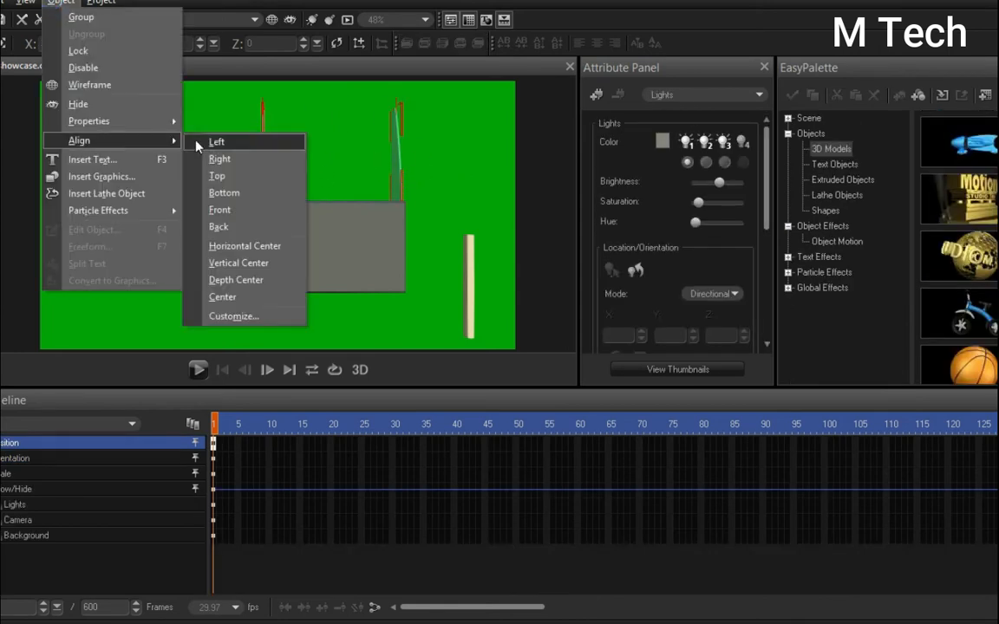
click(69, 13)
click(2, 44)
drag(278, 151, 378, 200)
key(ctrl+z)
click(60, 2)
mouse_move(85, 140)
click(244, 246)
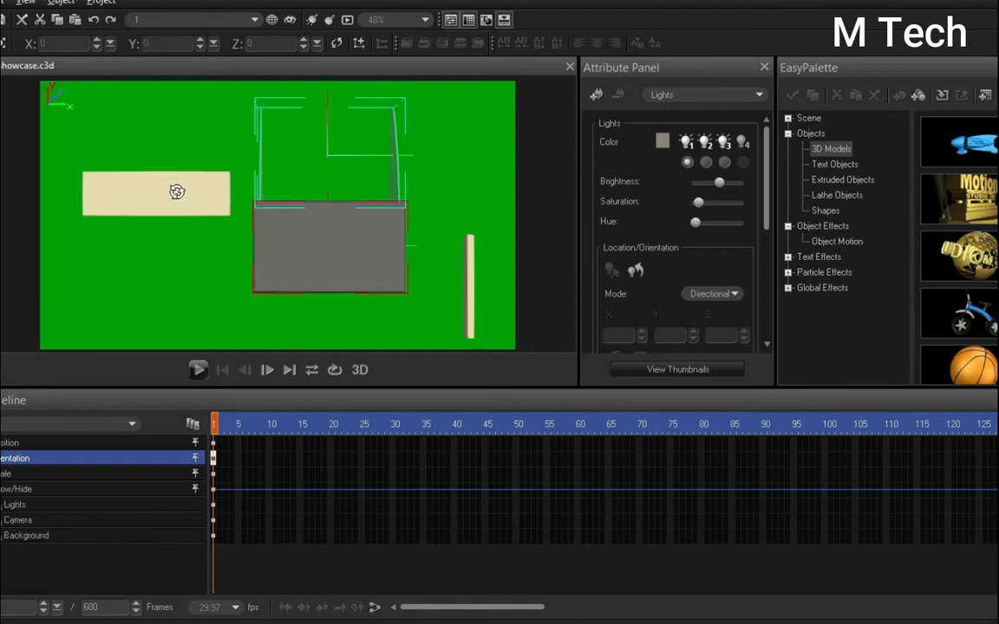
- Duplicate the grey box and move the copy up above the original
click(177, 190)
click(294, 243)
click(1, 44)
key(ctrl+c)
key(ctrl+v)
click(788, 227)
drag(335, 284, 342, 196)
- Remove the copied box's bevel and set its Z scale to 10 to make a thin panel
click(803, 242)
click(840, 256)
double_click(945, 141)
click(2, 43)
text(10)
- Apply a Glass material to the thin panel and adjust its transparency
click(803, 243)
click(803, 273)
click(839, 273)
double_click(987, 288)
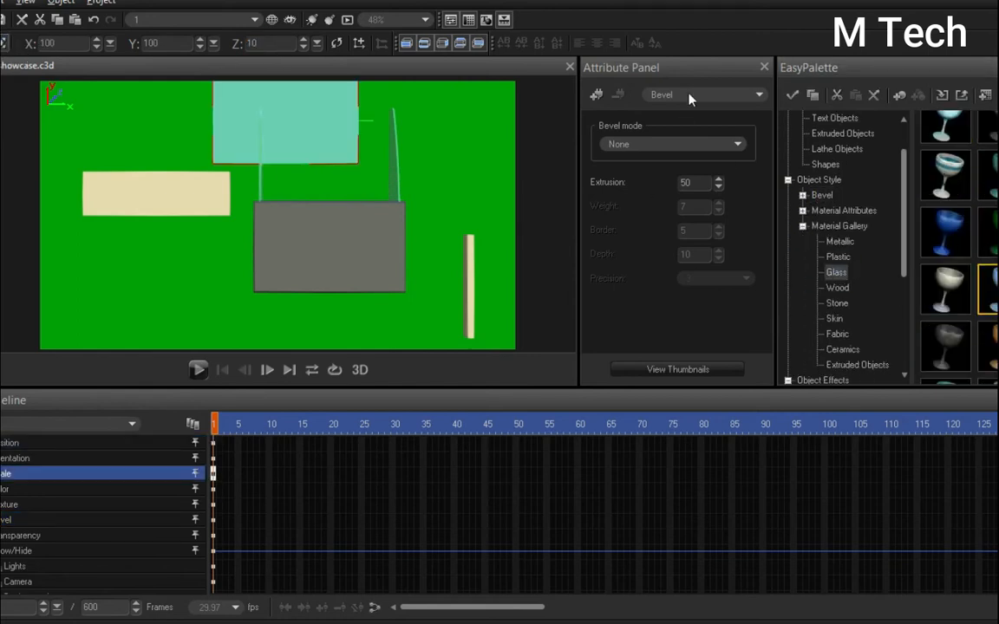
click(690, 96)
click(681, 164)
drag(600, 151, 623, 154)
- Align the glass panel and the side panel group at their back and top
ctrl+click(397, 163)
click(64, 2)
mouse_move(151, 138)
click(221, 225)
click(60, 2)
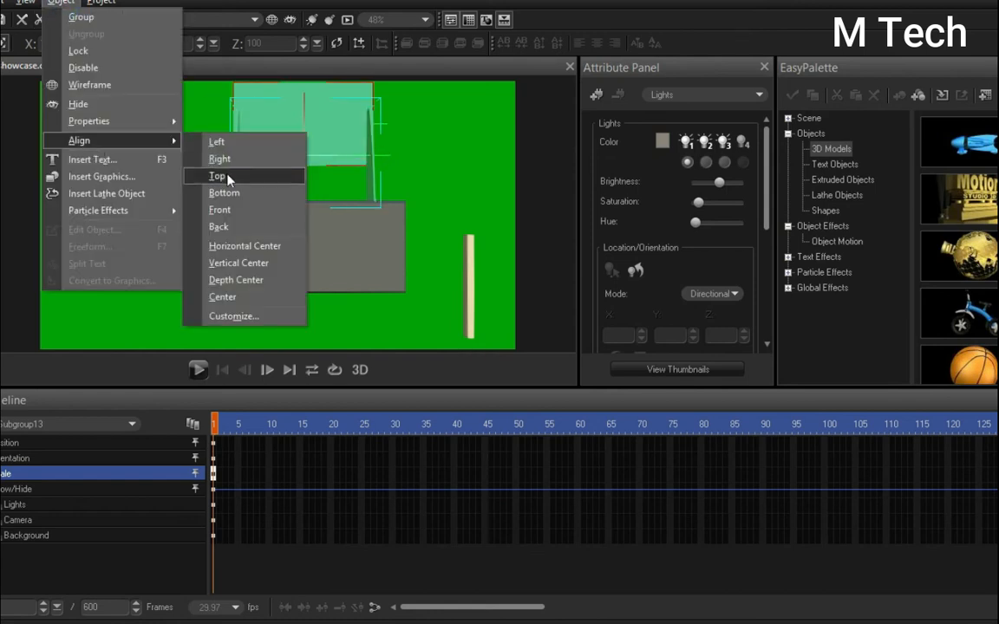
click(217, 171)
click(15, 535)
drag(390, 217, 297, 174)
key(ctrl+z)
key(ctrl+z)
key(ctrl+z)
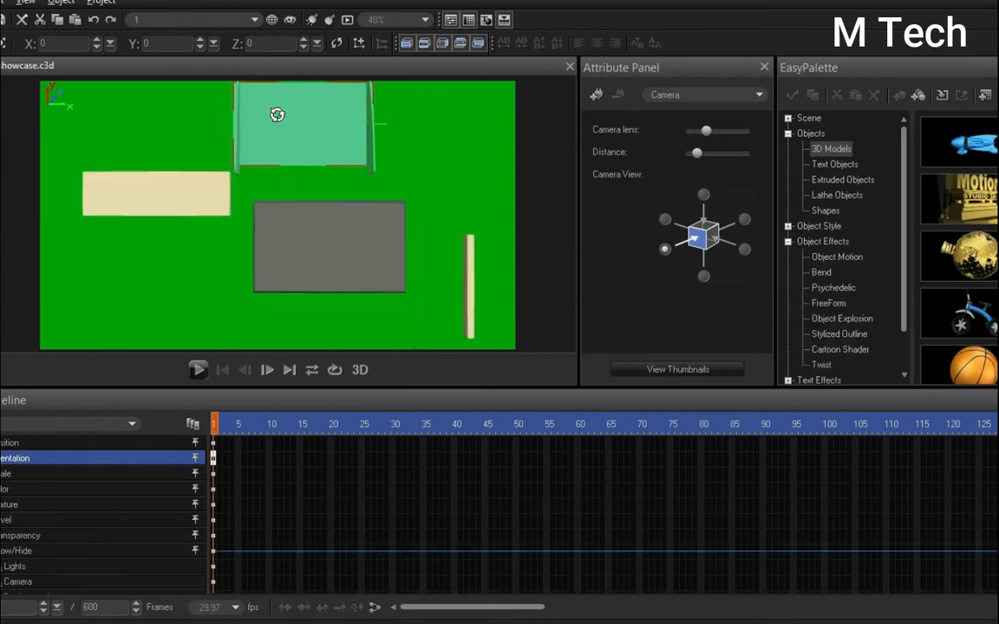
- Scale the glass panel to about X 92, Y 98 and align it with the side panels by right, top and bottom
key(d)
drag(309, 133, 298, 134)
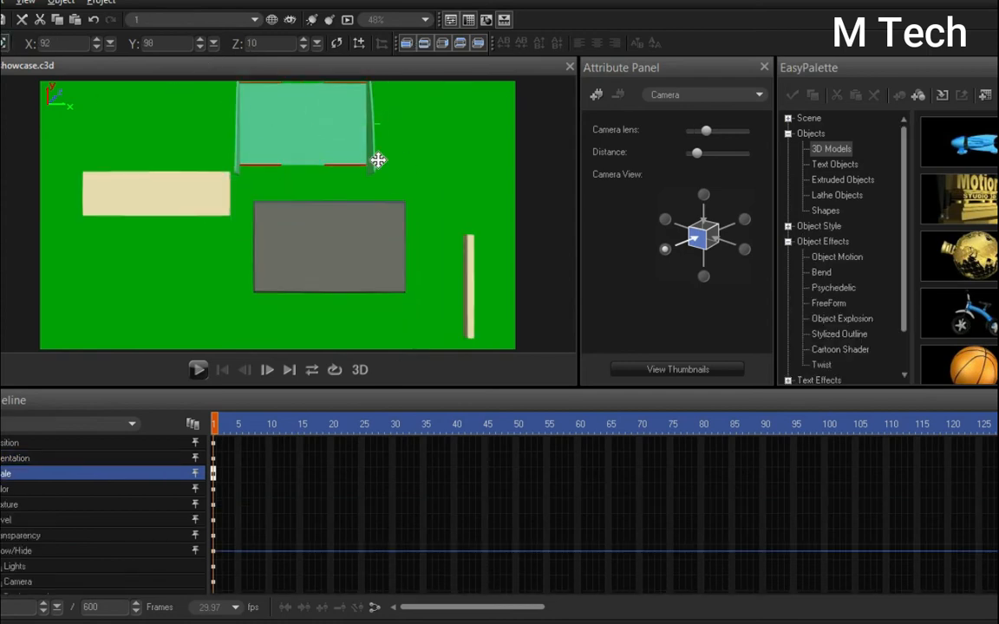
click(378, 160)
click(60, 3)
mouse_move(85, 140)
click(223, 160)
click(60, 3)
click(223, 176)
click(61, 3)
click(223, 192)
- Examine how the glass panels fit together from several camera views and return to the front view
key(a)
drag(264, 120, 664, 156)
key(s)
key(ctrl+z)
click(706, 197)
click(744, 220)
click(704, 277)
click(665, 250)
- Move the glass assembly above the grey box and scale its back panel to about X 94, Y 112
key(a)
mouse_move(302, 188)
mouse_down()
mouse_move(265, 178)
mouse_move(308, 172)
mouse_up()
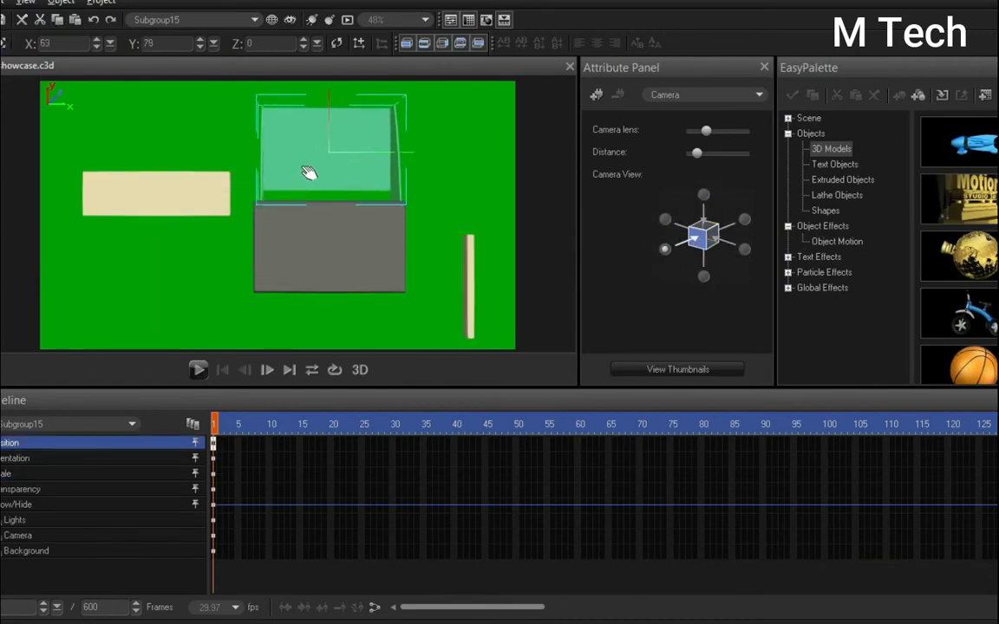
click(191, 19)
click(139, 105)
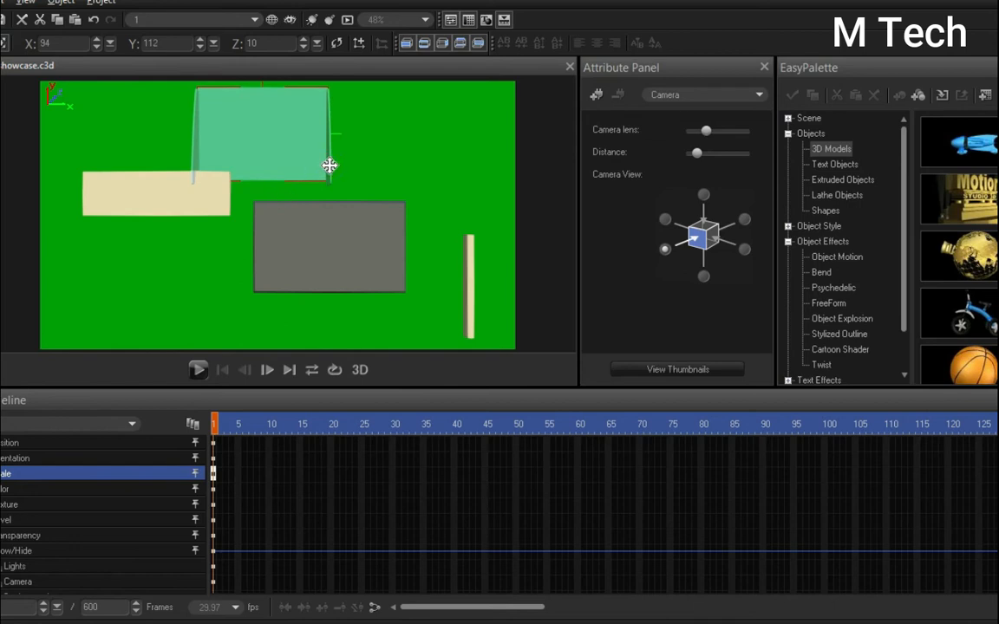
key(ctrl+z)
key(ctrl+z)
- Move the glass assembly so that it rests on top of the grey box
click(164, 19)
click(163, 47)
key(a)
drag(218, 89, 299, 176)
key(ctrl+z)
click(199, 19)
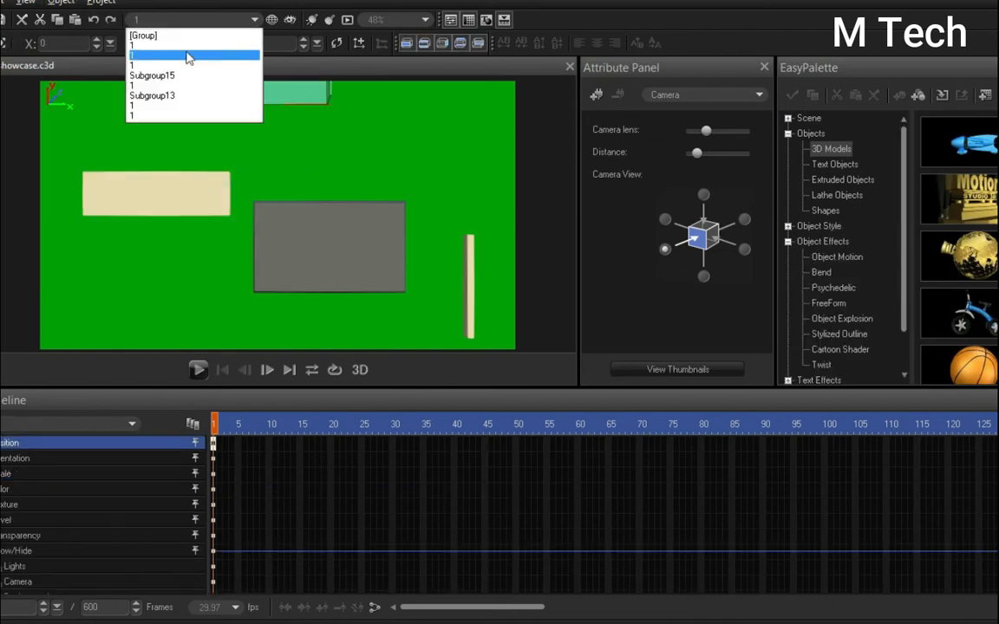
click(189, 58)
- Move the thin strip up beside the glass assembly and apply a General bevel to it
drag(471, 319, 443, 237)
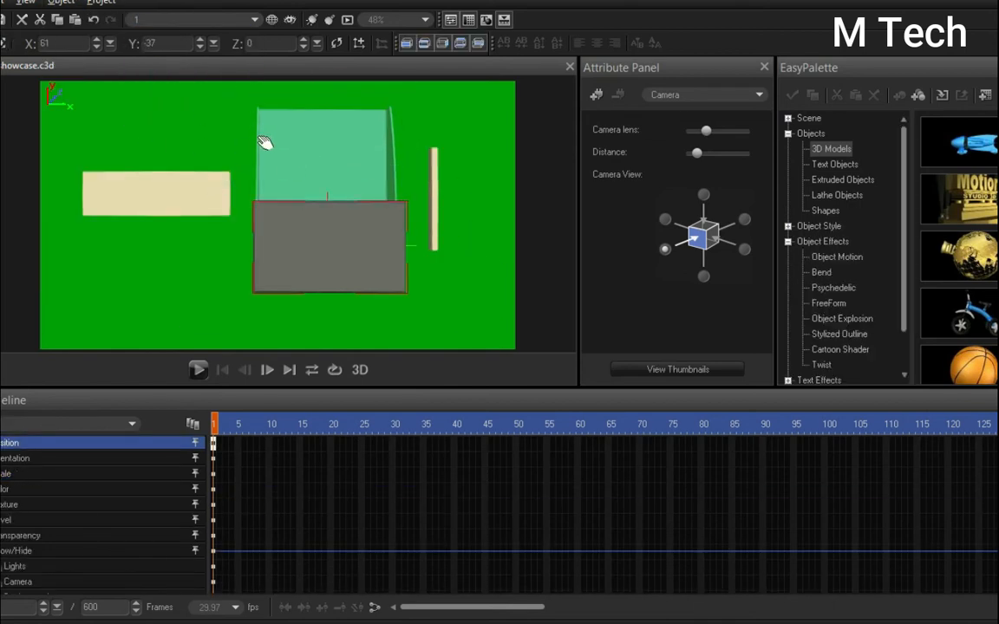
click(787, 225)
click(841, 257)
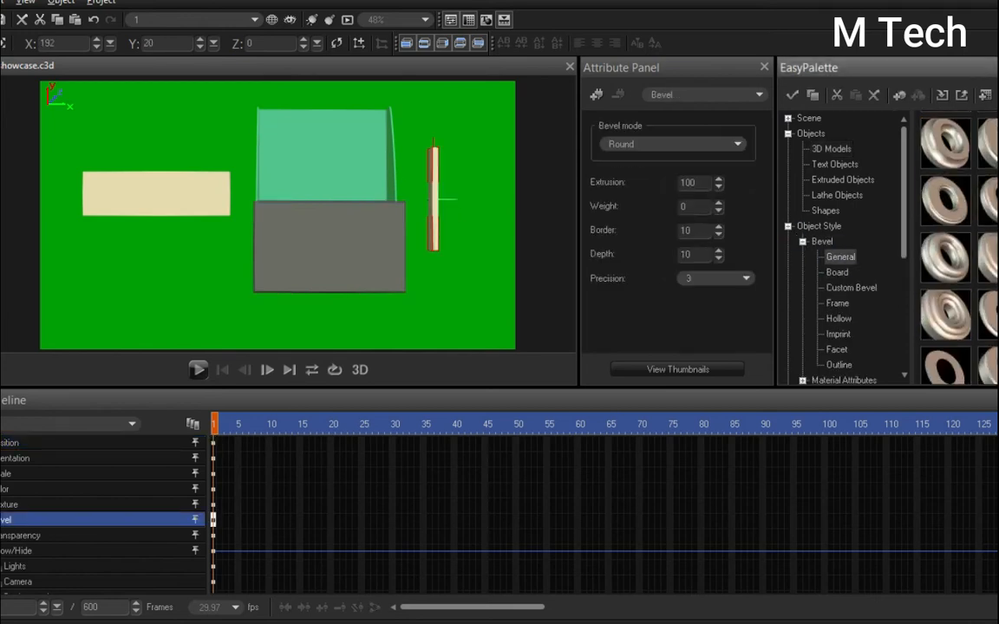
key(s)
drag(474, 195, 481, 208)
key(ctrl+z)
- Set the strip's surface colour to black
click(704, 95)
click(658, 118)
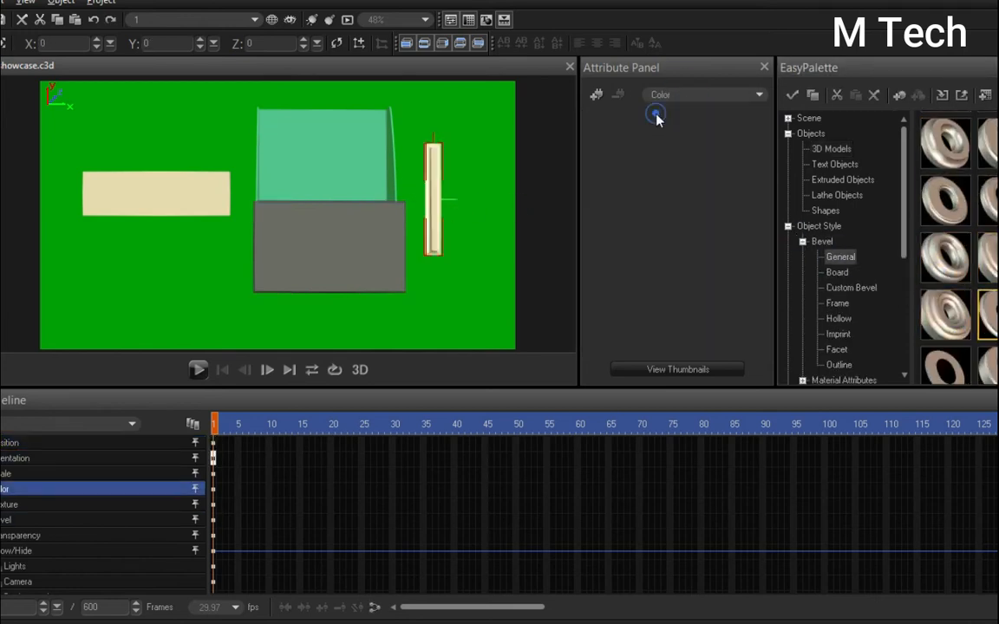
click(692, 145)
click(696, 162)
- Apply the dark grey colour preset to the thin strip
click(803, 242)
click(802, 272)
click(803, 211)
click(836, 225)
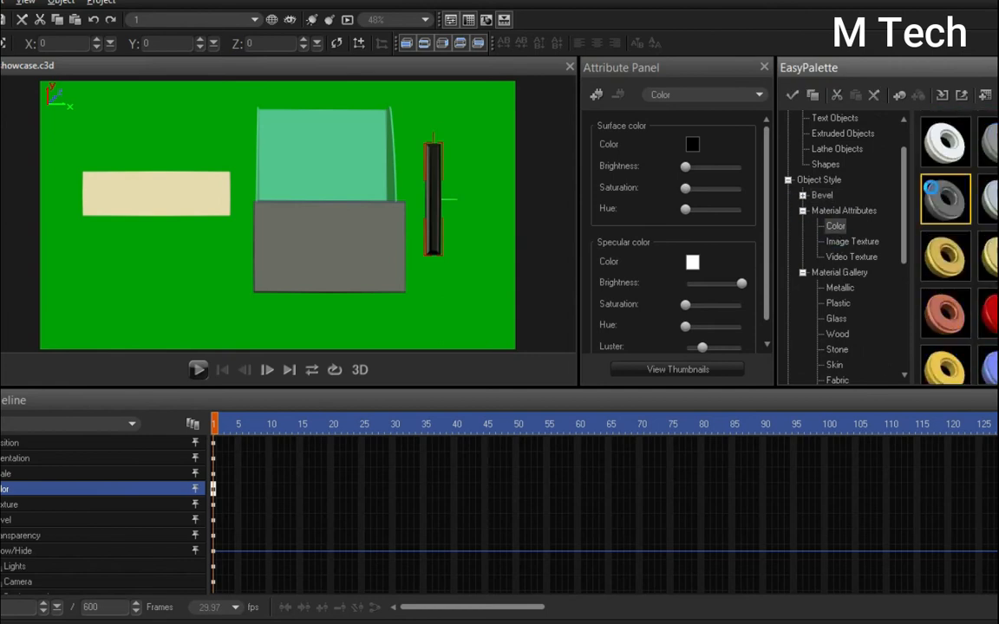
double_click(935, 192)
- Move the grey strip onto the glass assembly and align it with the assembly's left and back sides
key(a)
drag(436, 250, 437, 220)
ctrl+click(371, 184)
click(62, 2)
mouse_move(79, 141)
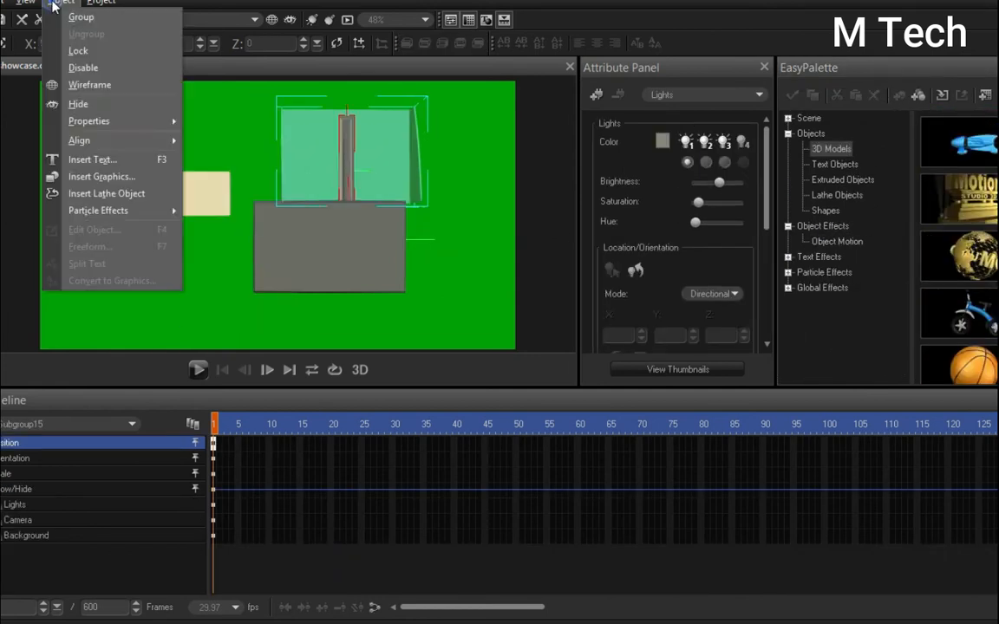
click(220, 183)
click(62, 3)
click(223, 227)
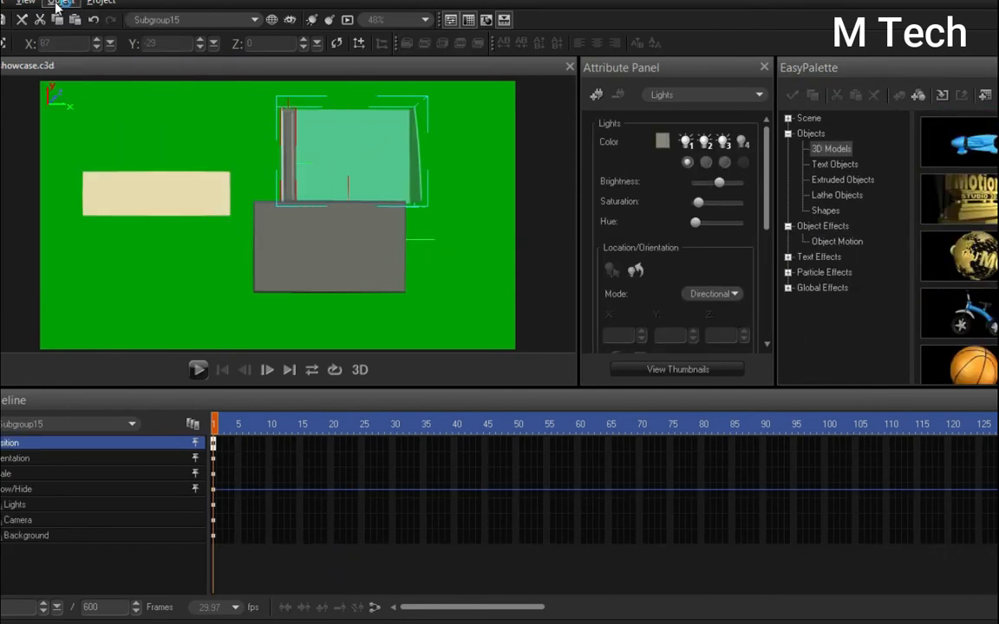
- Scale the grey strip to about X 54, Y 105 and check its fit from several camera views
key(d)
click(292, 162)
click(17, 582)
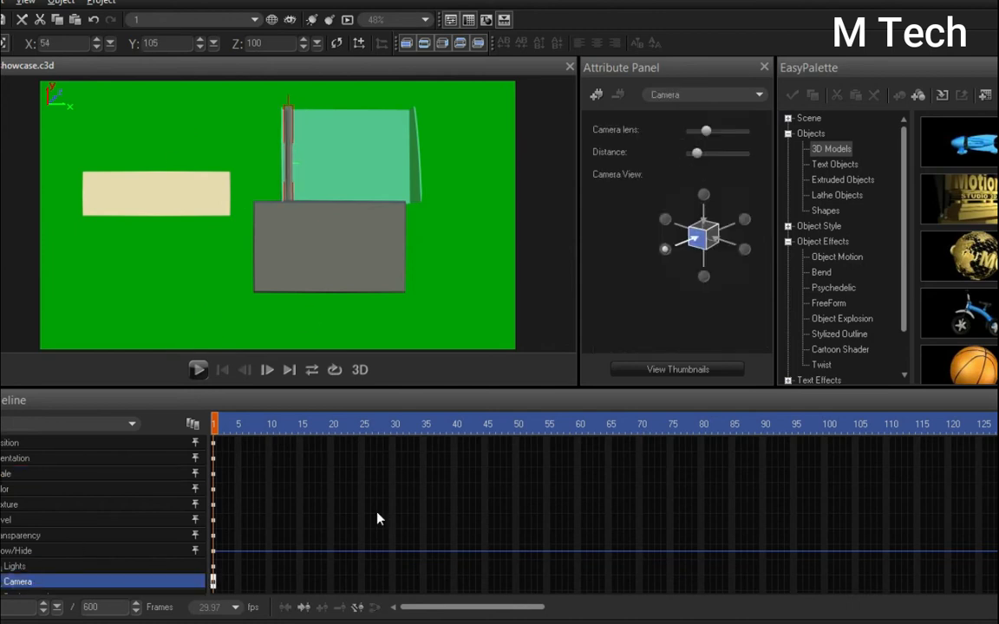
click(665, 220)
click(704, 194)
click(745, 249)
click(703, 276)
click(665, 249)
- Realign the narrowed strip with the glass assembly's left, back and top
key(a)
ctrl+click(334, 149)
click(63, 3)
mouse_move(79, 141)
click(217, 141)
click(63, 2)
click(213, 226)
click(62, 2)
click(220, 182)
- Paste a copy of the grey strip and align it with the glass assembly's right side
click(288, 164)
key(ctrl+v)
ctrl+click(334, 150)
click(66, 2)
click(235, 162)
- Centre the glass assembly horizontally on the grey base box
click(62, 2)
click(235, 251)
click(327, 151)
click(68, 3)
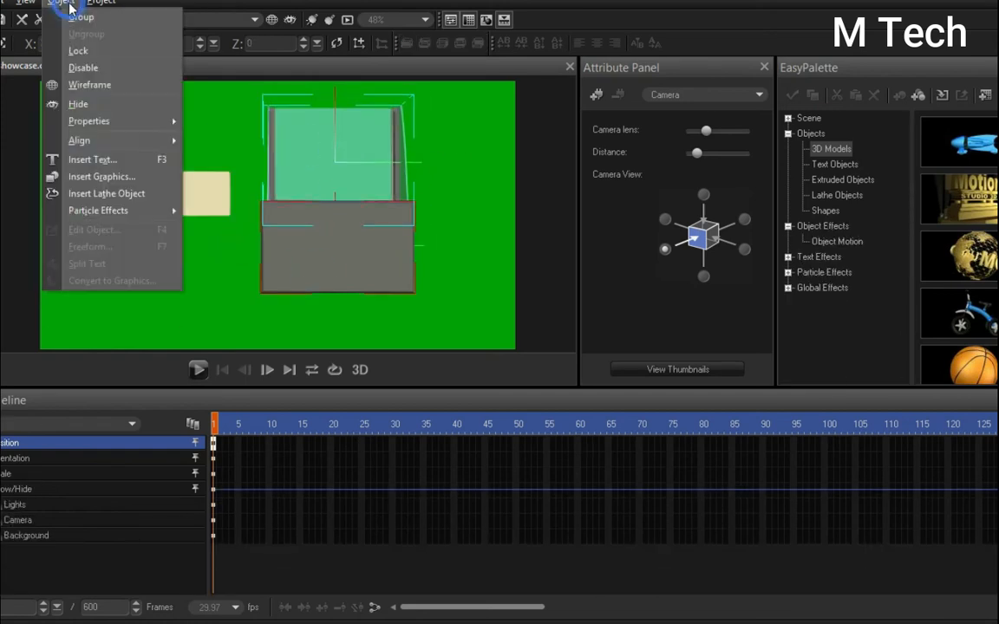
click(229, 251)
- Try grouping the glass assembly with the grey base box and rotating the group
click(63, 3)
click(81, 17)
key(s)
drag(281, 257, 415, 203)
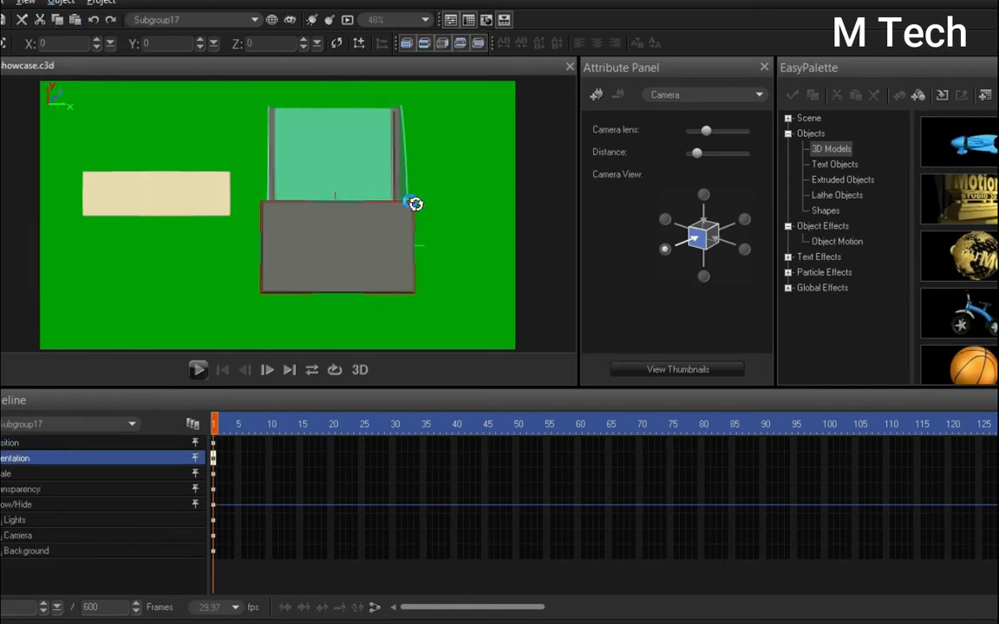
click(174, 20)
click(169, 26)
- Group the glass back panel with the two glass side panels
click(268, 152)
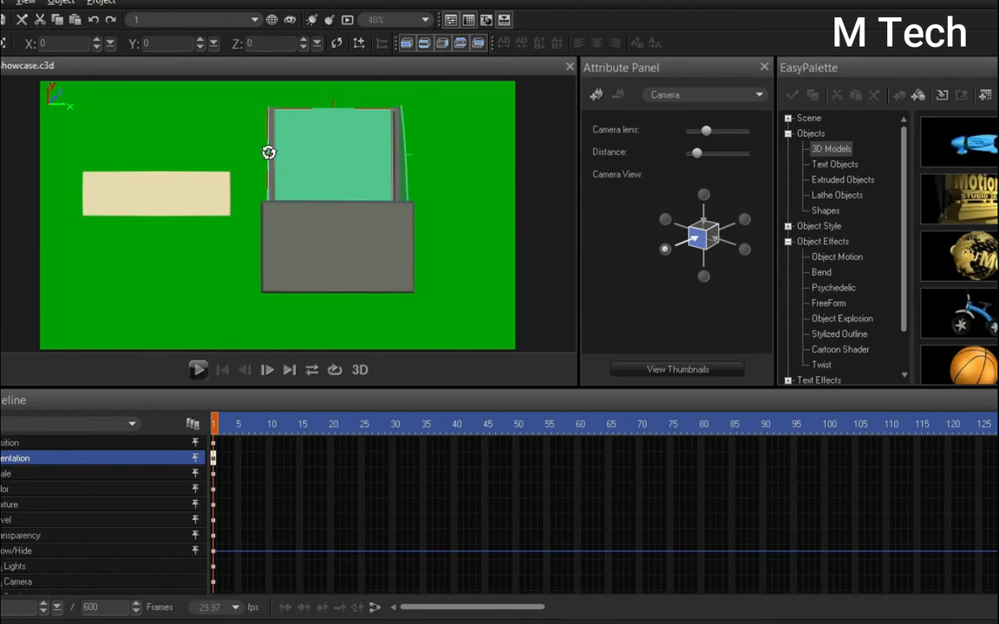
click(273, 159)
click(62, 3)
click(82, 17)
click(270, 151)
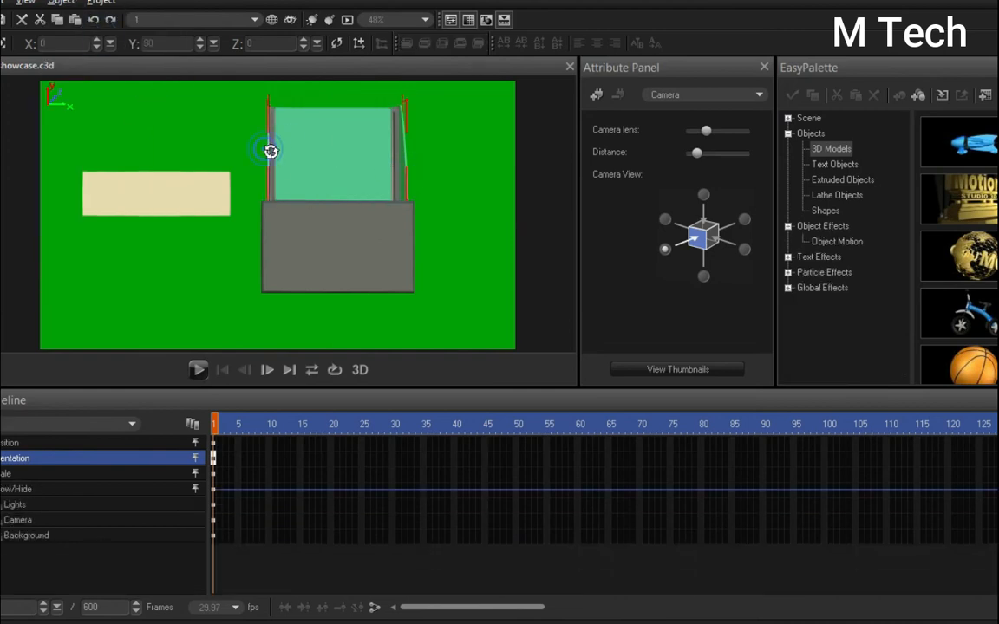
click(398, 154)
click(63, 2)
click(185, 105)
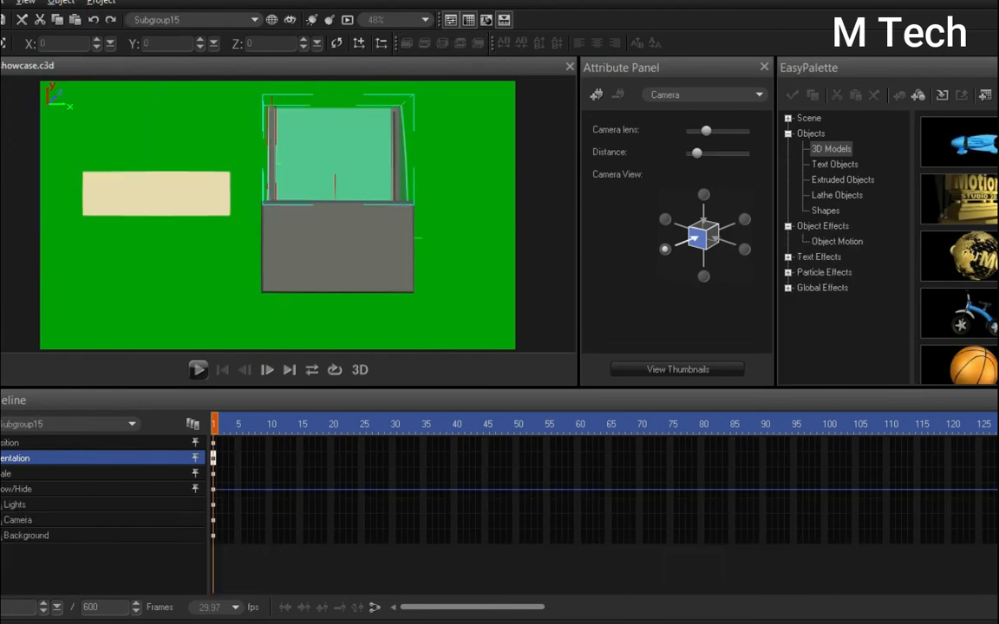
- Align the left and right grey strips with the sides of the glass group
click(2, 43)
click(275, 152)
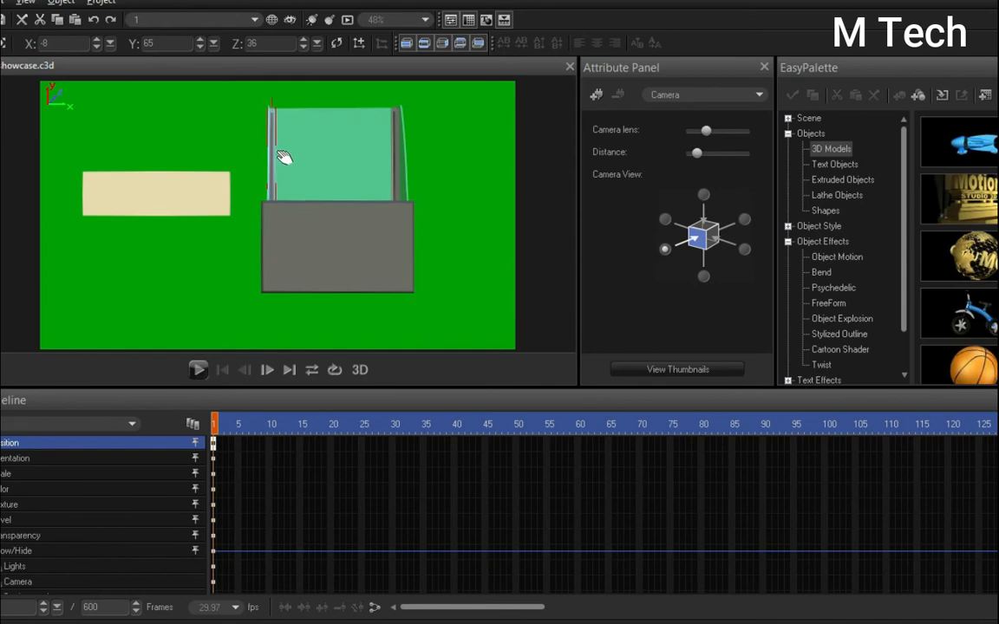
click(354, 130)
click(62, 2)
click(227, 169)
click(62, 2)
click(231, 164)
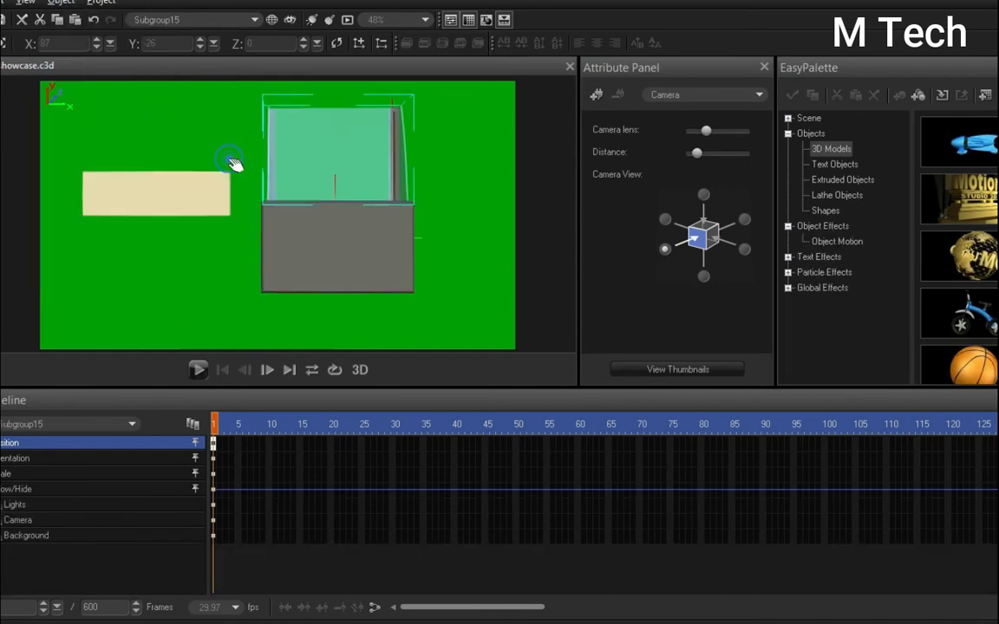
- Align the left grey strip with the front of the glass back panel and try centring it horizontally
click(398, 167)
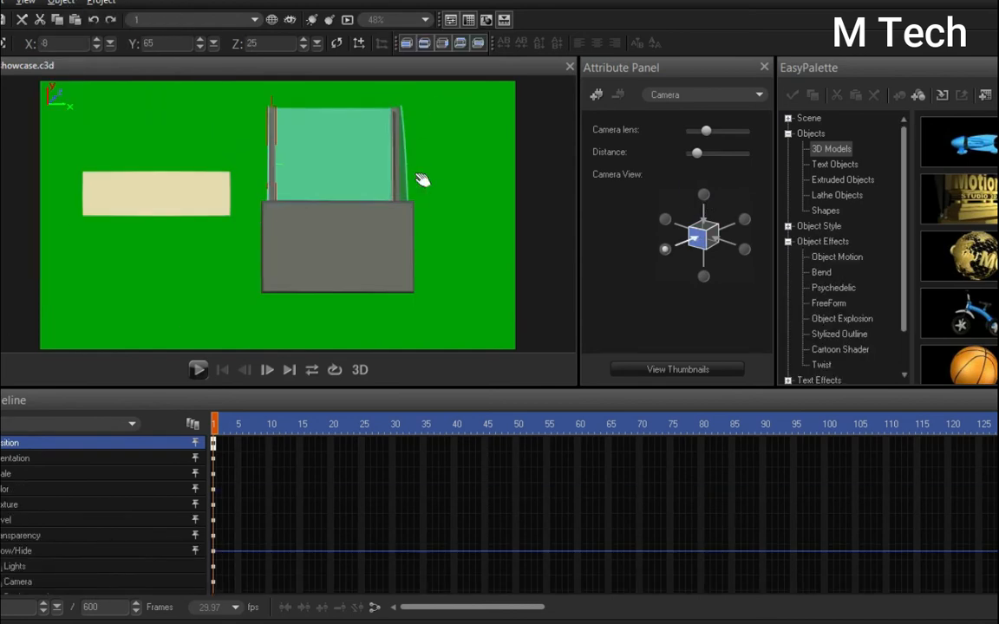
click(319, 143)
click(62, 2)
mouse_move(82, 139)
click(231, 211)
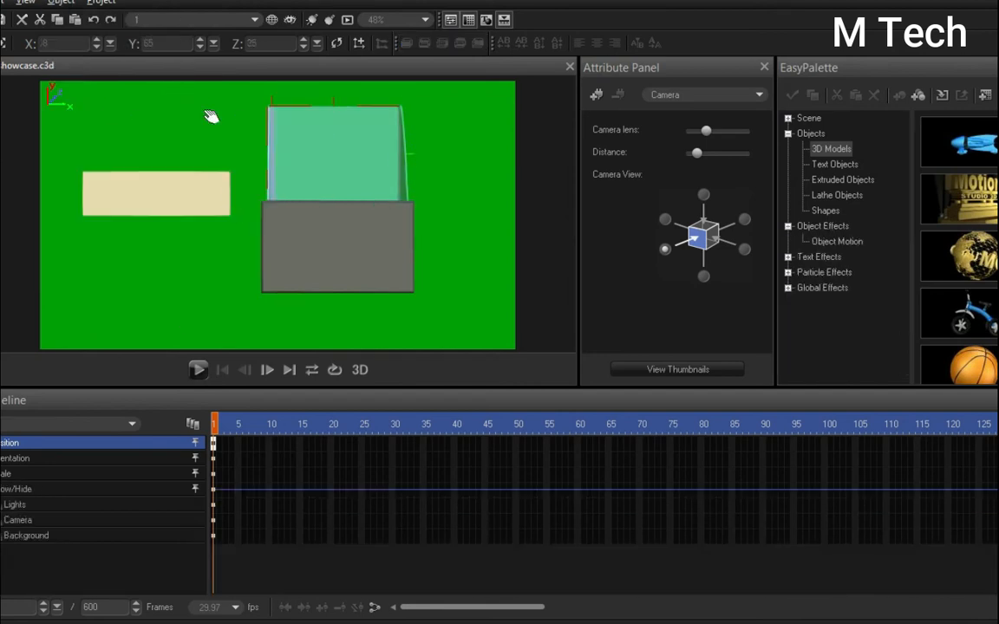
click(62, 3)
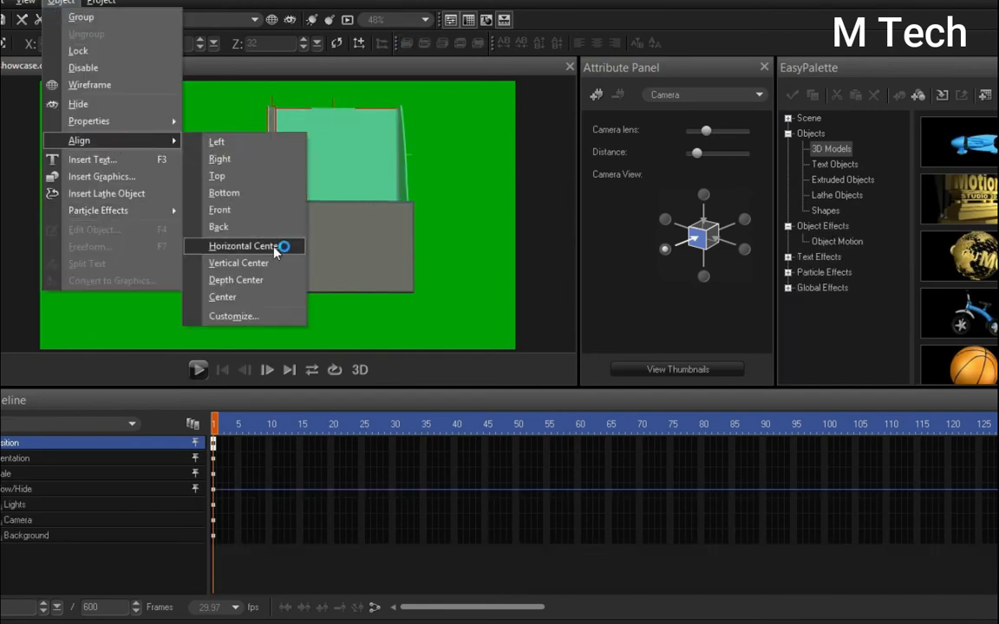
click(285, 246)
- Align the grey strip and the glass back panel using right alignment
click(276, 134)
click(62, 3)
ctrl+click(290, 133)
click(62, 2)
mouse_move(129, 139)
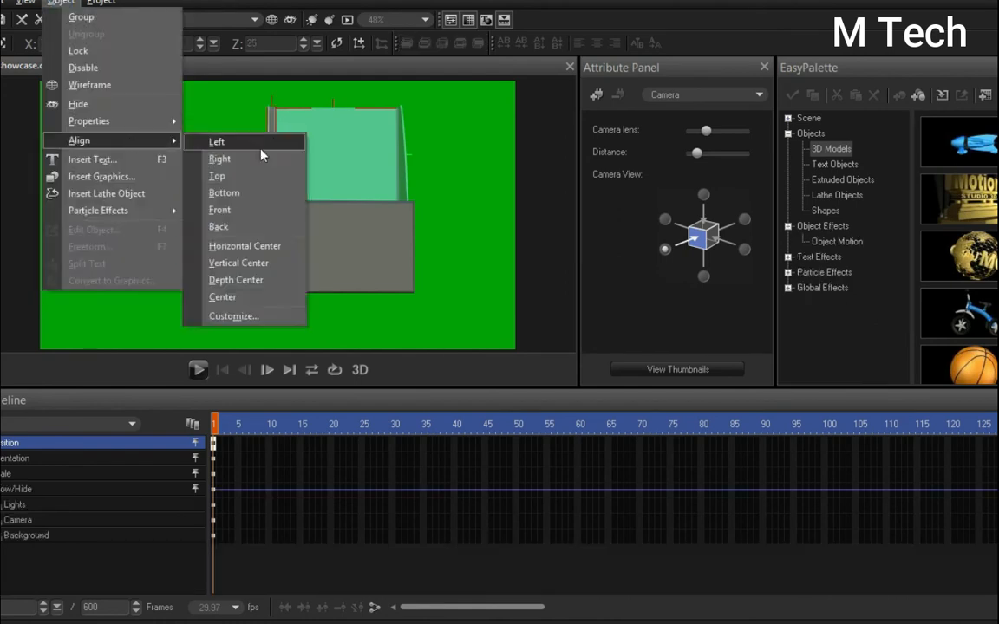
click(221, 158)
- Group the left and right grey strips
click(398, 154)
ctrl+click(272, 134)
click(62, 3)
click(122, 16)
- Align the grouped grey strips with the front of the glass back panel and group them with it
ctrl+click(286, 132)
click(63, 3)
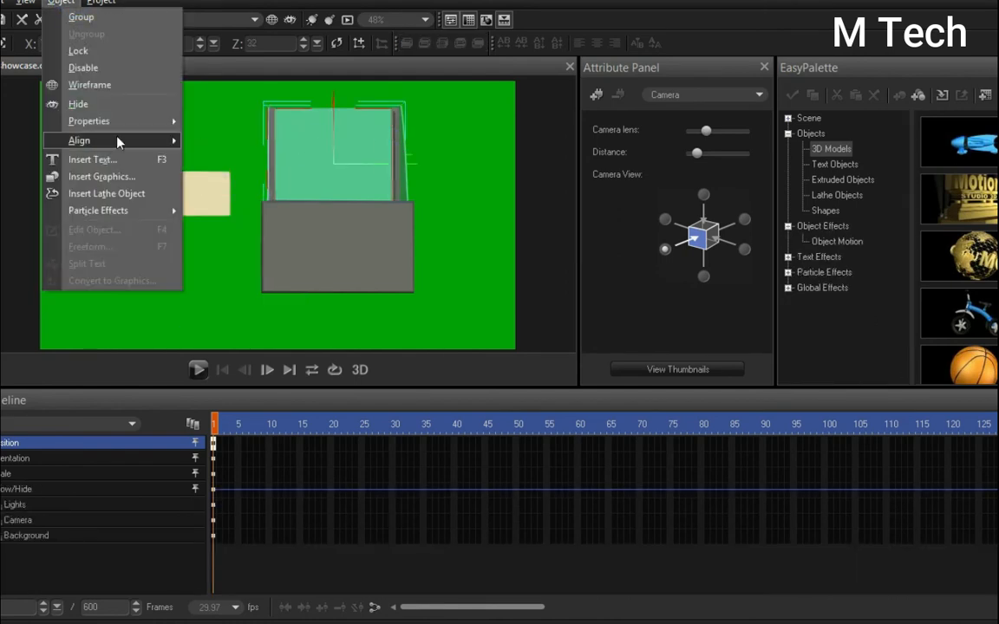
click(252, 213)
click(63, 3)
click(121, 16)
- Group the left and right glass side panels
click(408, 192)
ctrl+click(304, 181)
click(268, 182)
ctrl+click(401, 193)
click(62, 3)
click(121, 16)
- Align the side-panel group with the back of the strip-and-panel group and group them together
ctrl+click(295, 147)
click(63, 3)
click(221, 227)
click(62, 2)
click(95, 17)
- Centre-align the completed glass assembly with the grey base box and group the two
ctrl+click(304, 239)
click(63, 3)
mouse_move(122, 140)
click(231, 262)
click(62, 2)
click(250, 247)
click(62, 3)
click(95, 17)
- Rotate the grouped showcase to inspect it and reset its X and Y orientation to 0
key(s)
mouse_move(297, 194)
mouse_down()
mouse_move(349, 218)
mouse_move(293, 205)
mouse_up()
double_click(151, 43)
text(0)
key(Return)
double_click(45, 44)
text(0)
key(Return)
- Add a camera keyframe and set the animation length to 60 frames
click(198, 370)
click(19, 536)
click(303, 608)
click(223, 370)
click(104, 608)
text(60)
click(481, 355)
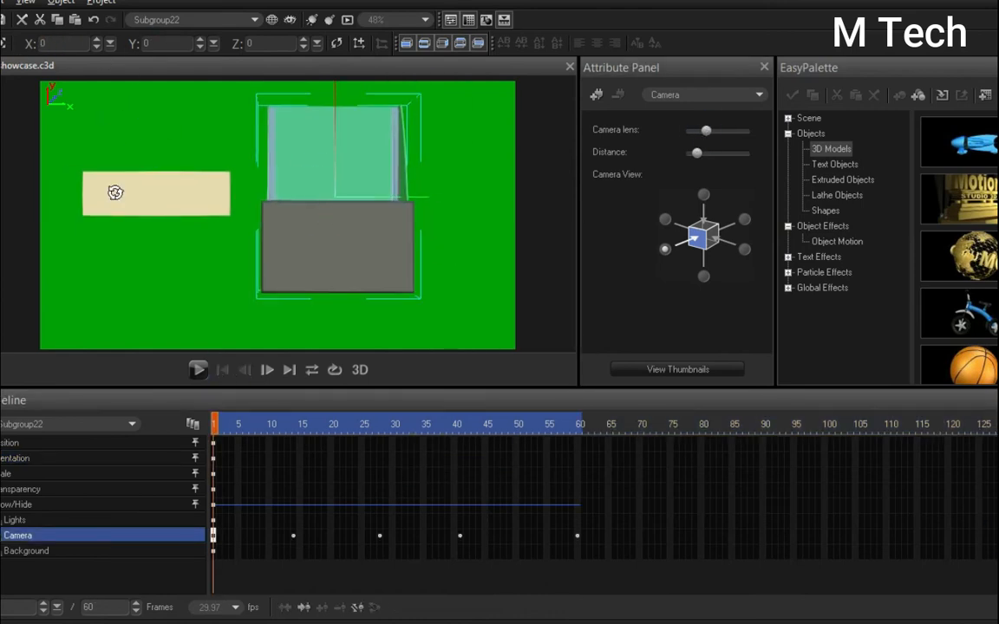
- Tilt the beige slab to lie flat at about 69 on X and reduce its Z scale to 20
click(124, 215)
drag(129, 213, 128, 146)
click(3, 43)
drag(263, 43, 228, 57)
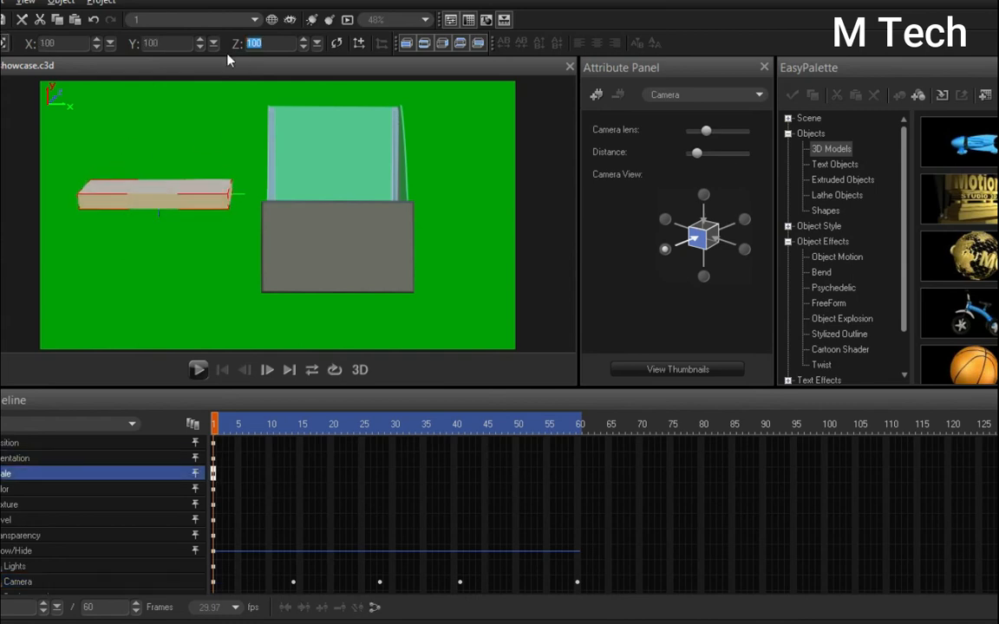
click(2, 43)
drag(169, 42, 93, 64)
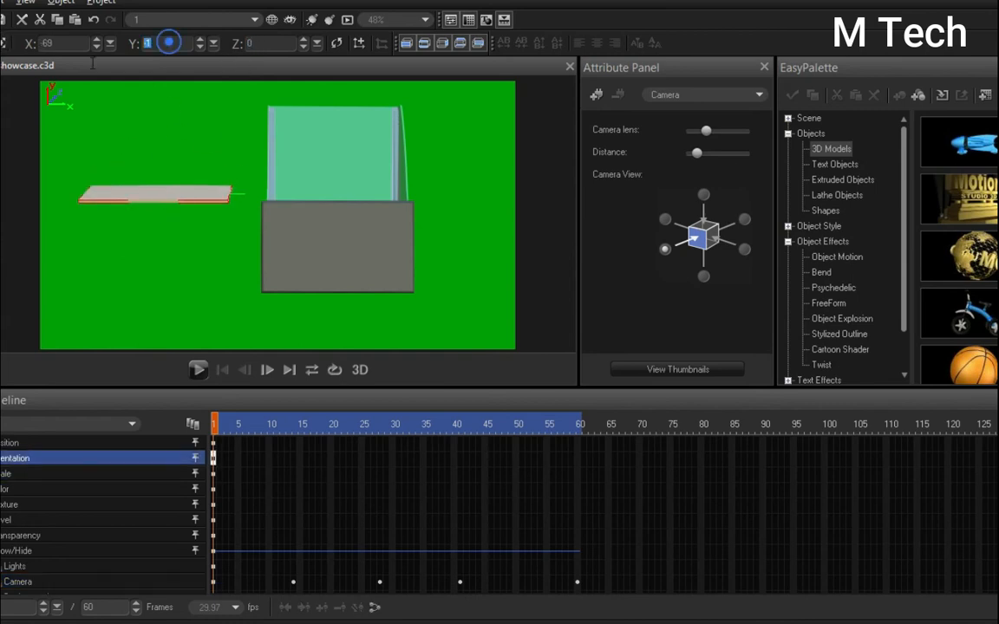
- Recolour the beige slab grey using the object style presets
click(788, 225)
scroll(858, 260, down, 3)
click(838, 225)
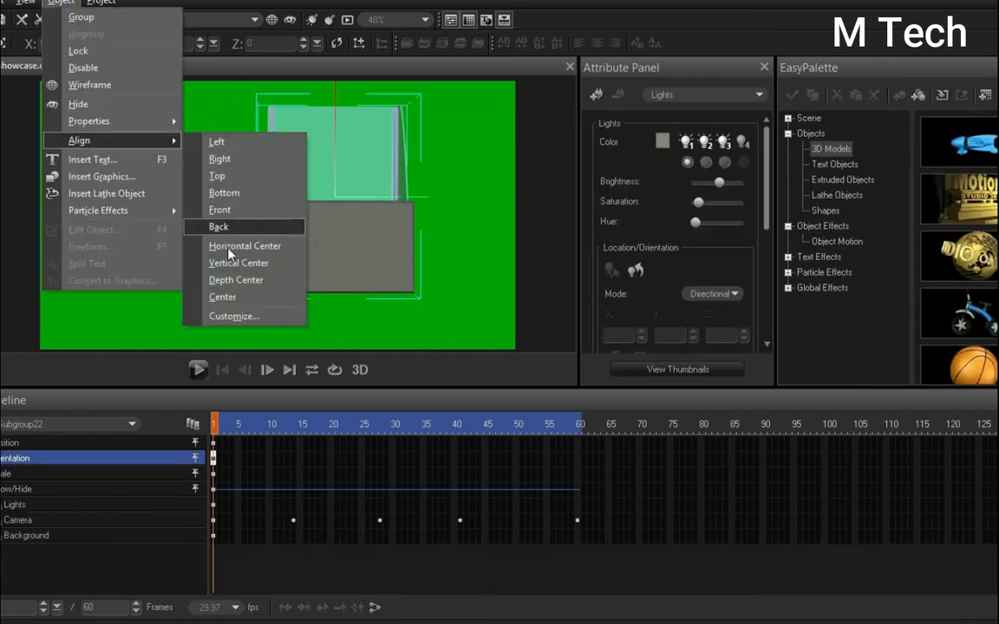
- Align the grey slab with the back of the showcase and centre it horizontally over the glass
click(223, 225)
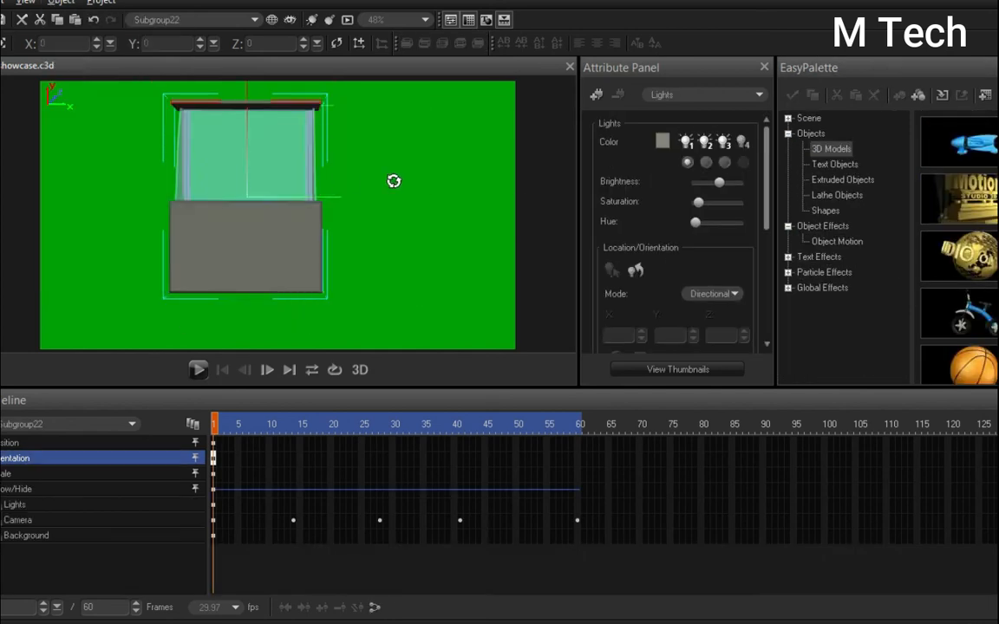
click(61, 3)
mouse_move(85, 141)
click(239, 250)
click(183, 85)
click(60, 2)
click(239, 250)
- Rotate the showcase to inspect the slab's fit and undo the rotation
click(190, 205)
drag(190, 205, 239, 216)
key(ctrl+z)
- Realign the grey top slab with the back of the showcase
click(247, 104)
click(2, 43)
drag(304, 104, 347, 75)
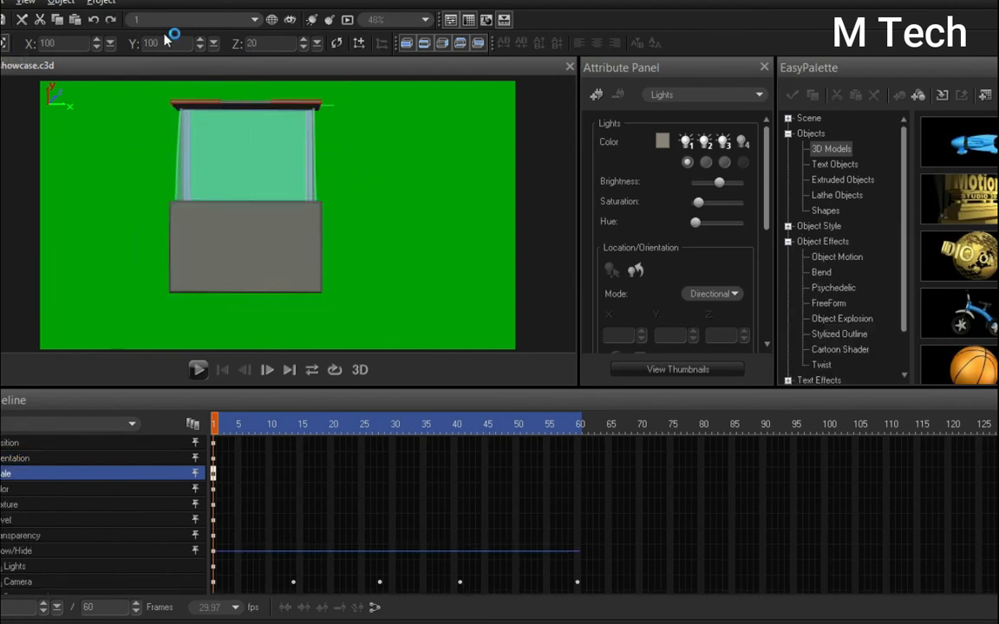
ctrl+click(195, 186)
click(60, 2)
mouse_move(85, 141)
click(221, 234)
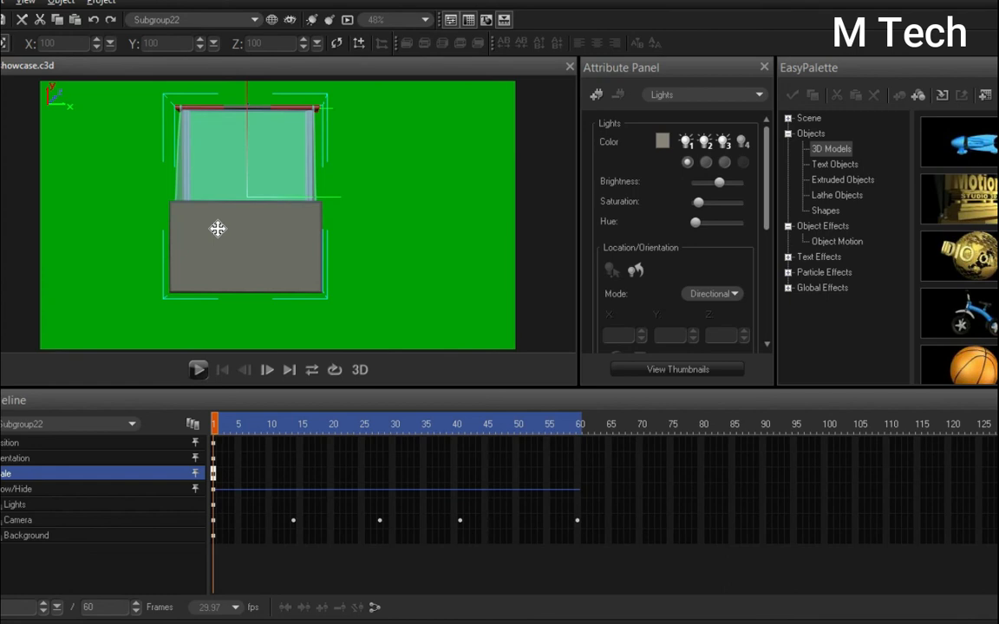
- Try grouping the top slab with the showcase, rotate the result to check the fit, and undo the change
click(66, 4)
click(81, 17)
click(2, 42)
drag(237, 218, 181, 216)
key(ctrl+z)
- Set the top slab's Y scale to 65
click(247, 106)
click(3, 42)
double_click(150, 43)
text(65)
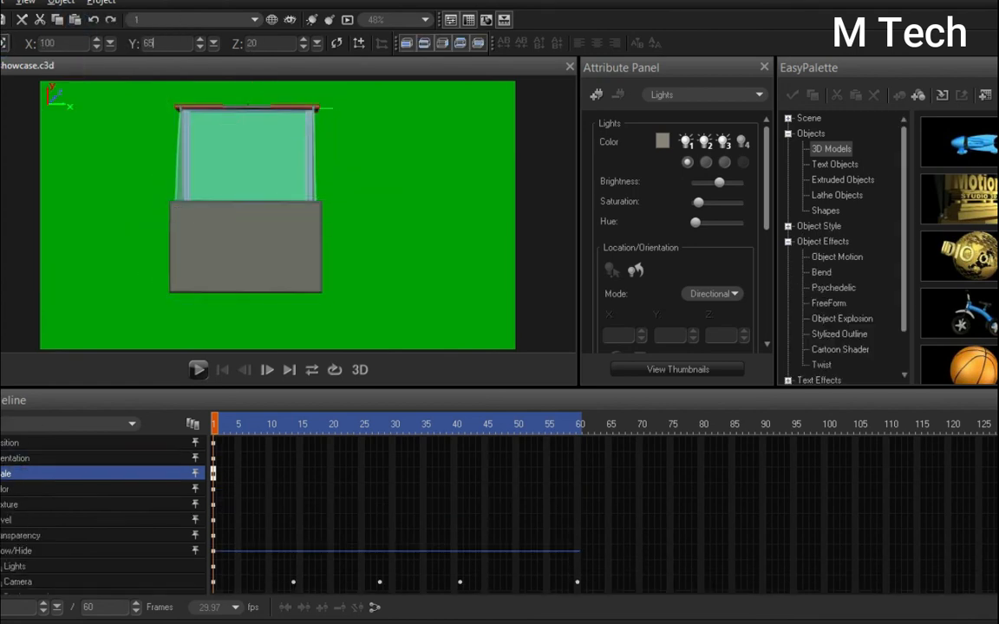
- Group the resized top slab with the rest of the showcase
ctrl+click(242, 131)
click(63, 3)
click(92, 17)
- Examine the finished showcase by rotating it, undoing that rotation and viewing the last frame
click(3, 43)
drag(206, 208, 268, 214)
key(ctrl+z)
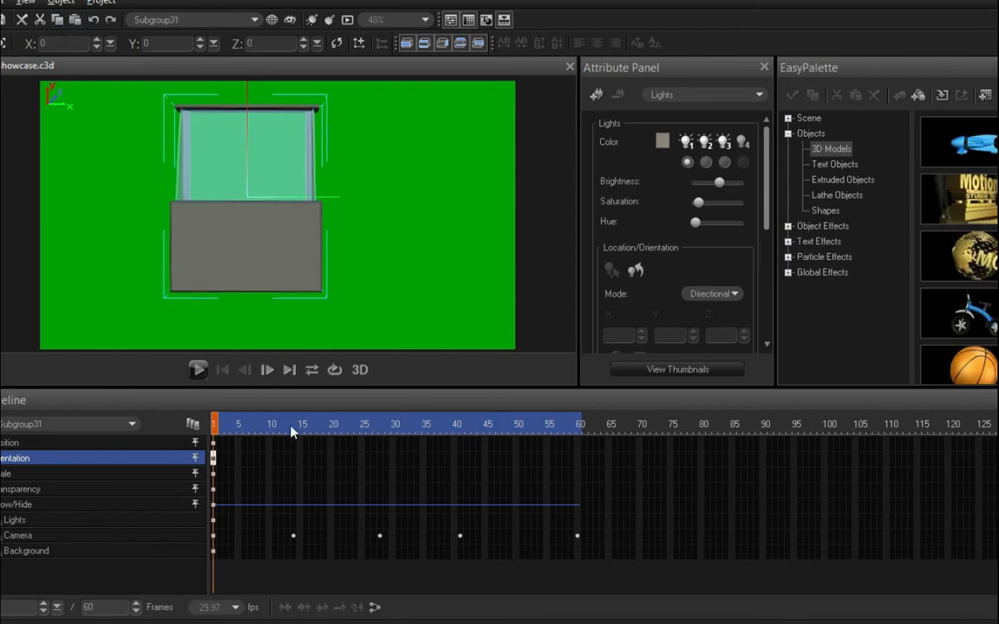
click(289, 370)
drag(293, 302, 631, 169)
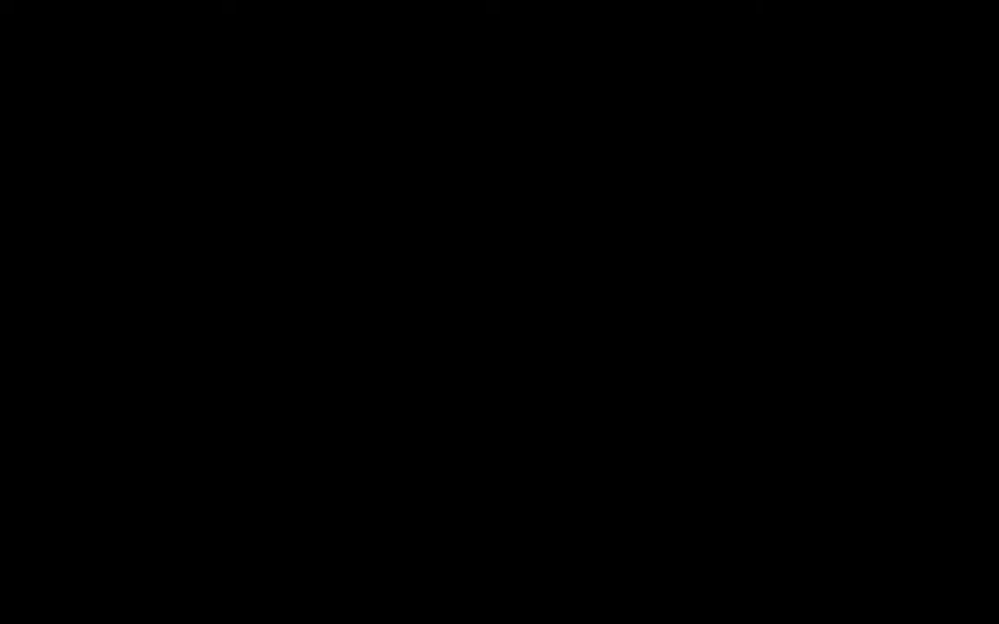